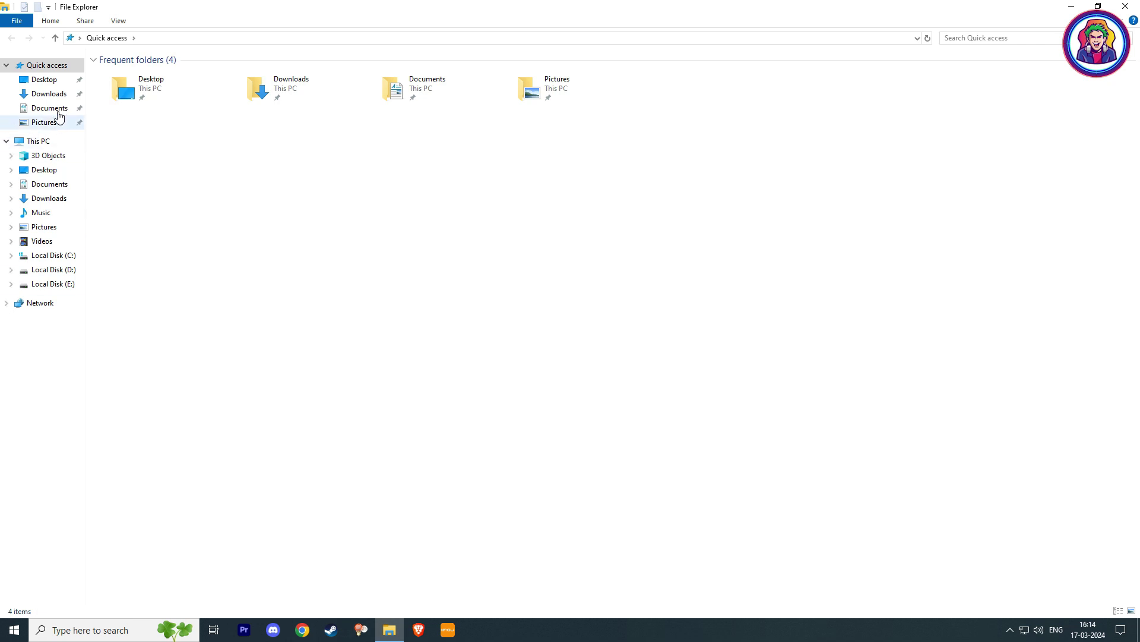
# Launch Run from the taskbar search and run %appdata% to open the AppData Roaming folder
pyautogui.click(39, 141)
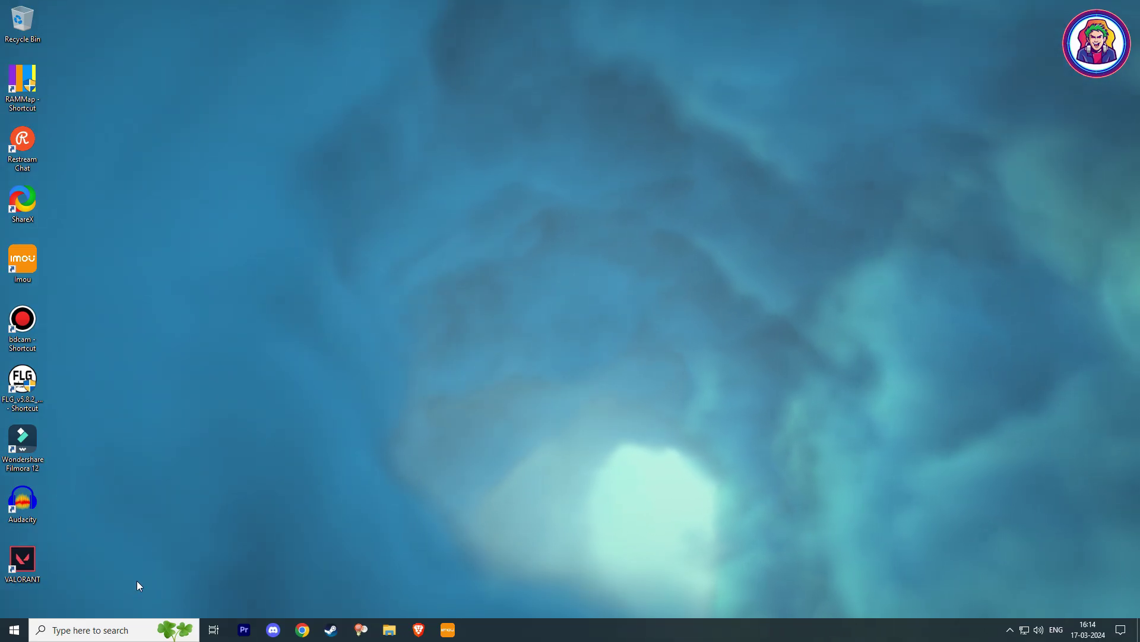
pyautogui.click(115, 629)
pyautogui.write('run')
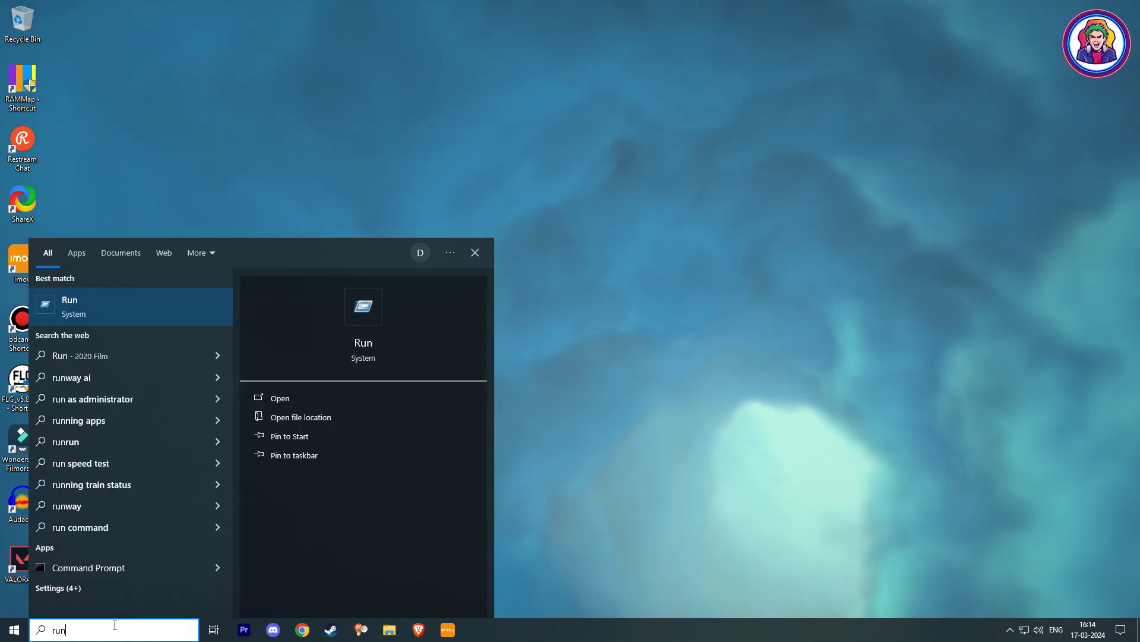
pyautogui.press('Return')
pyautogui.write('%')
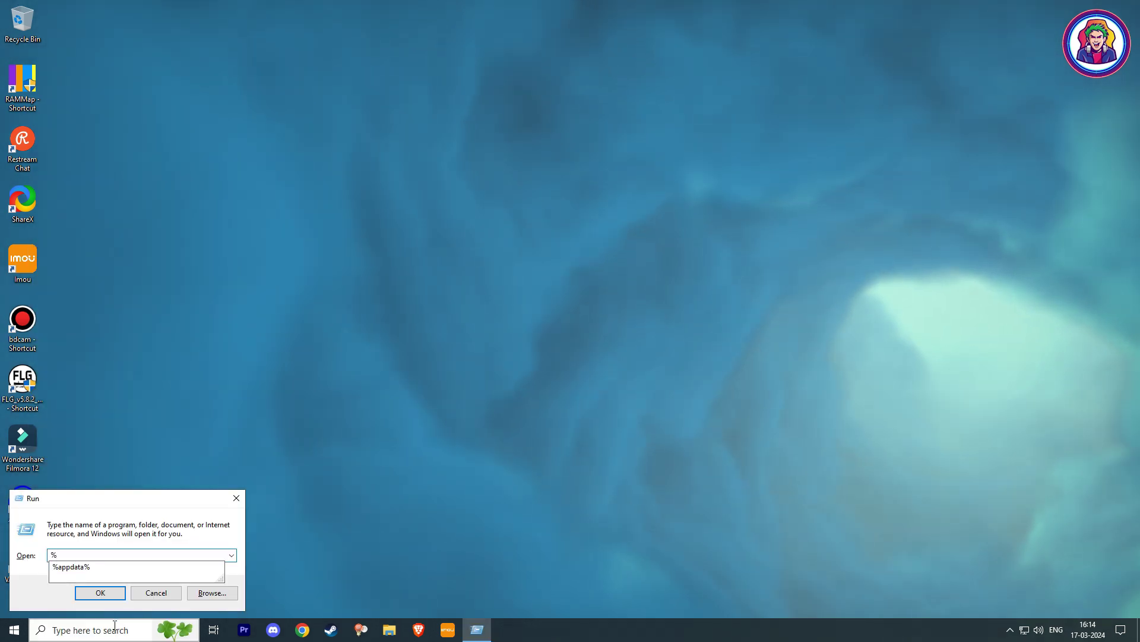
pyautogui.write('app')
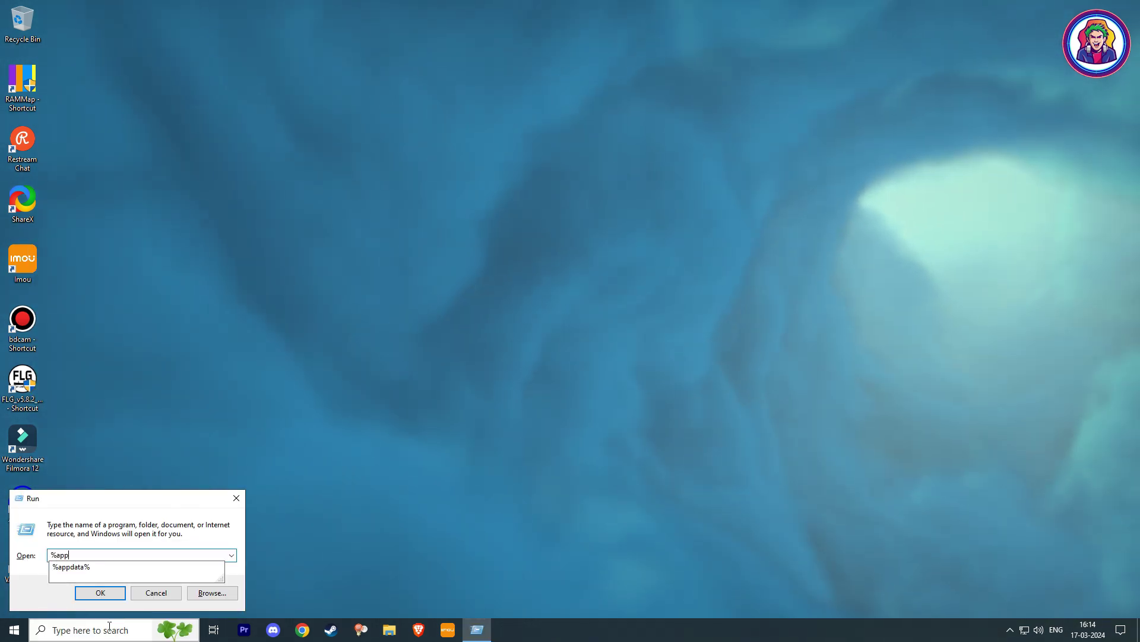
pyautogui.write('data%')
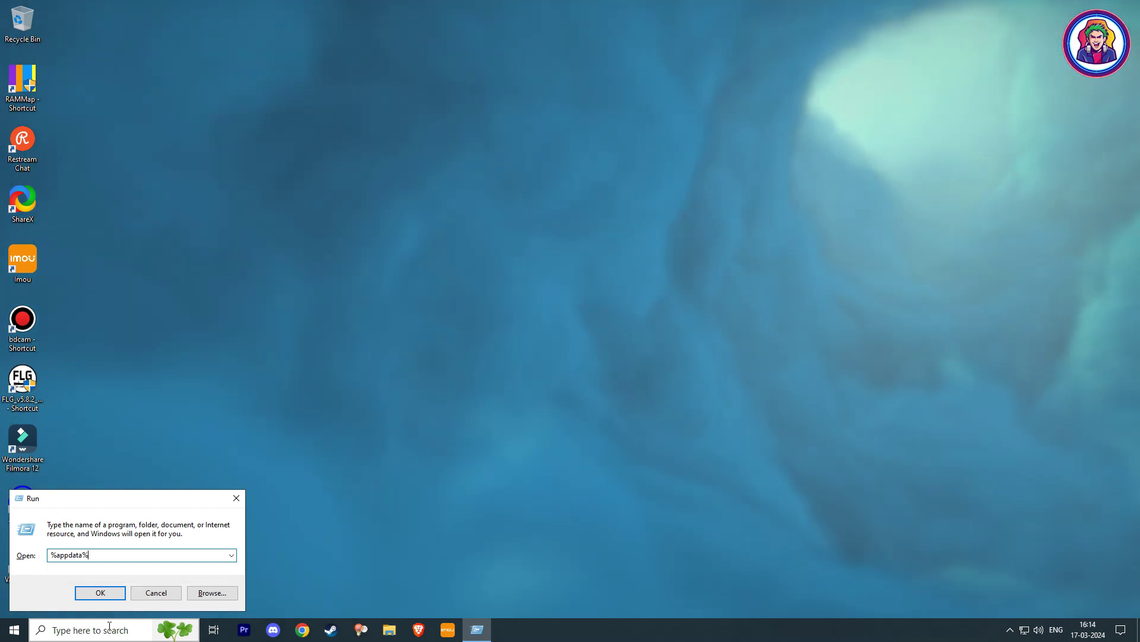
pyautogui.press('Return')
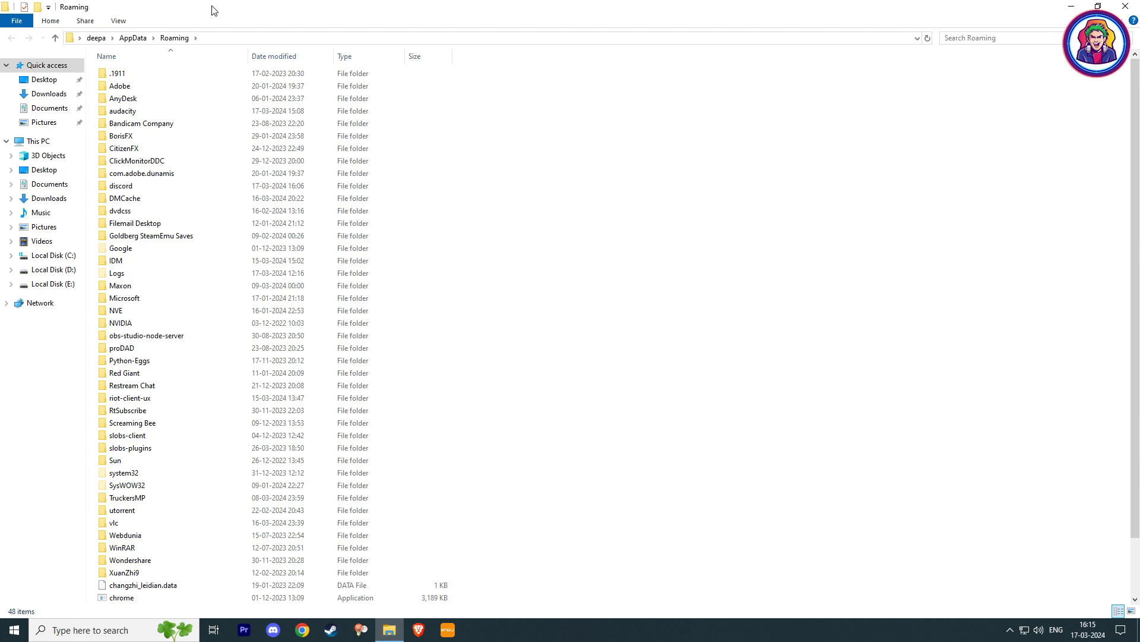
# Navigate from AppData Roaming up to AppData, then into Local > Temp
pyautogui.click(137, 37)
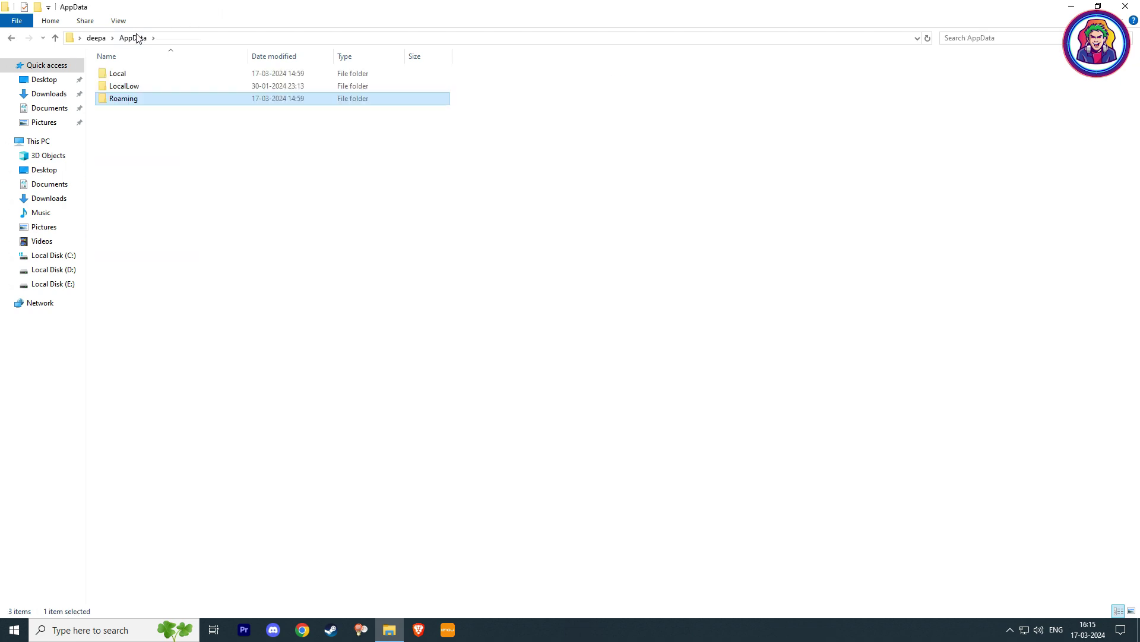
pyautogui.doubleClick(141, 76)
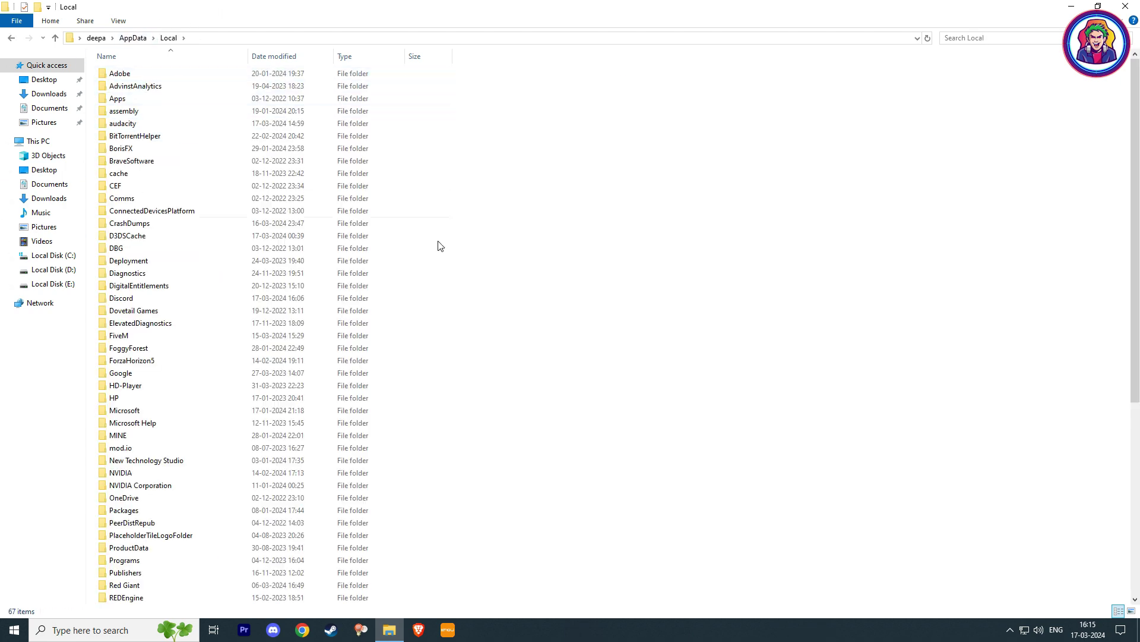
pyautogui.scroll(-8, 440, 246)
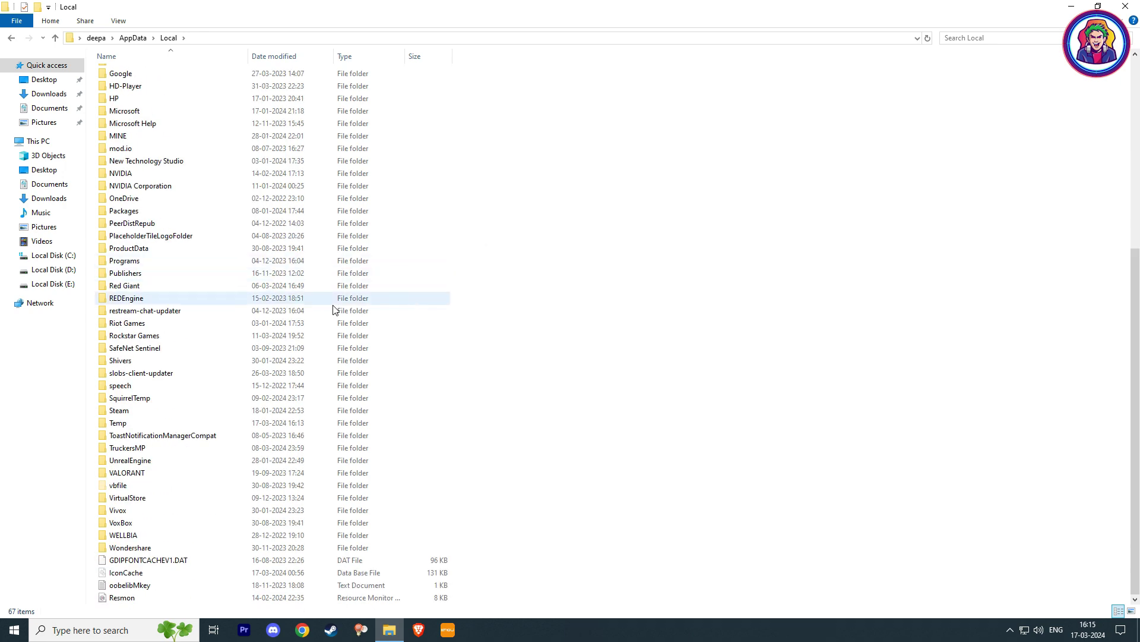
pyautogui.doubleClick(150, 425)
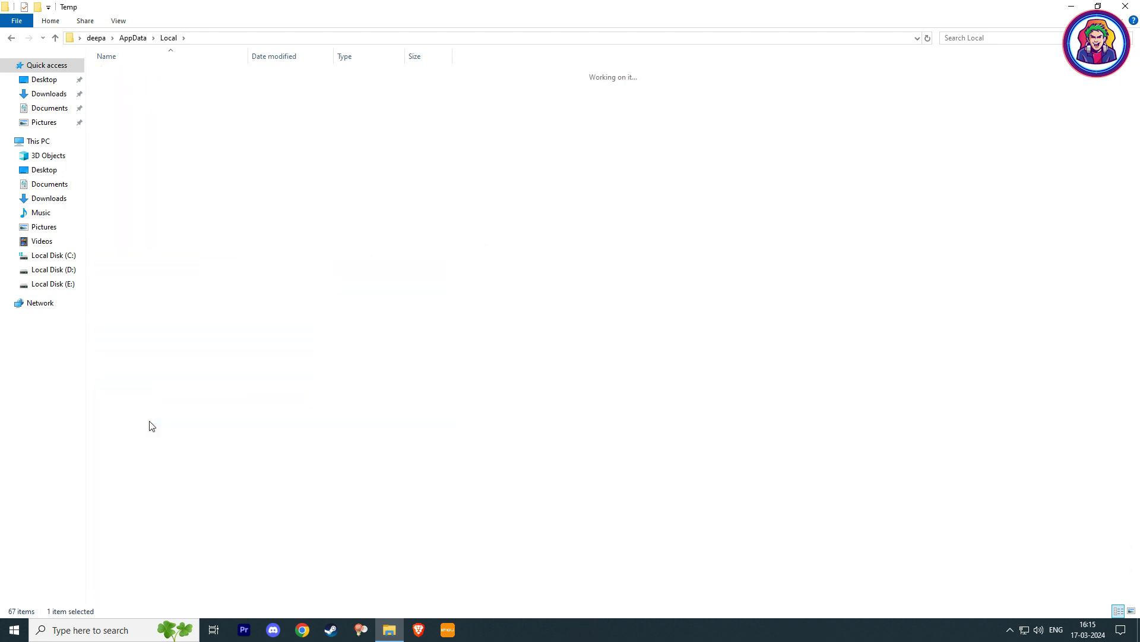
# Permanently delete all 779 temp items, skip the in-use files, and refresh the listing
pyautogui.hotkey('ctrl', 'a')
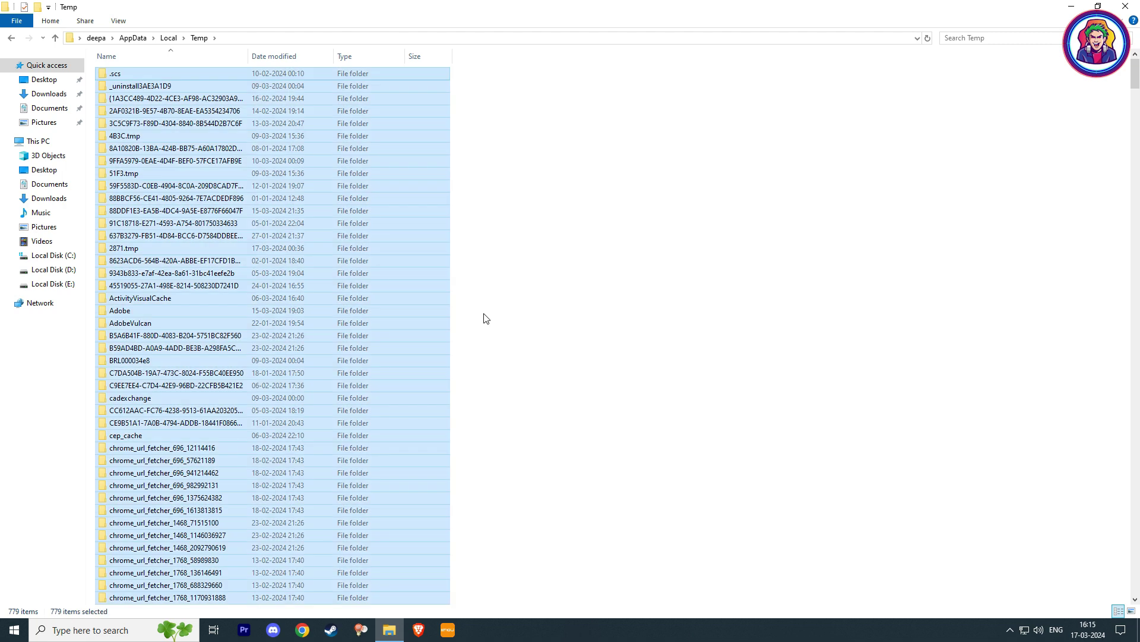
pyautogui.hotkey('shift', 'Delete')
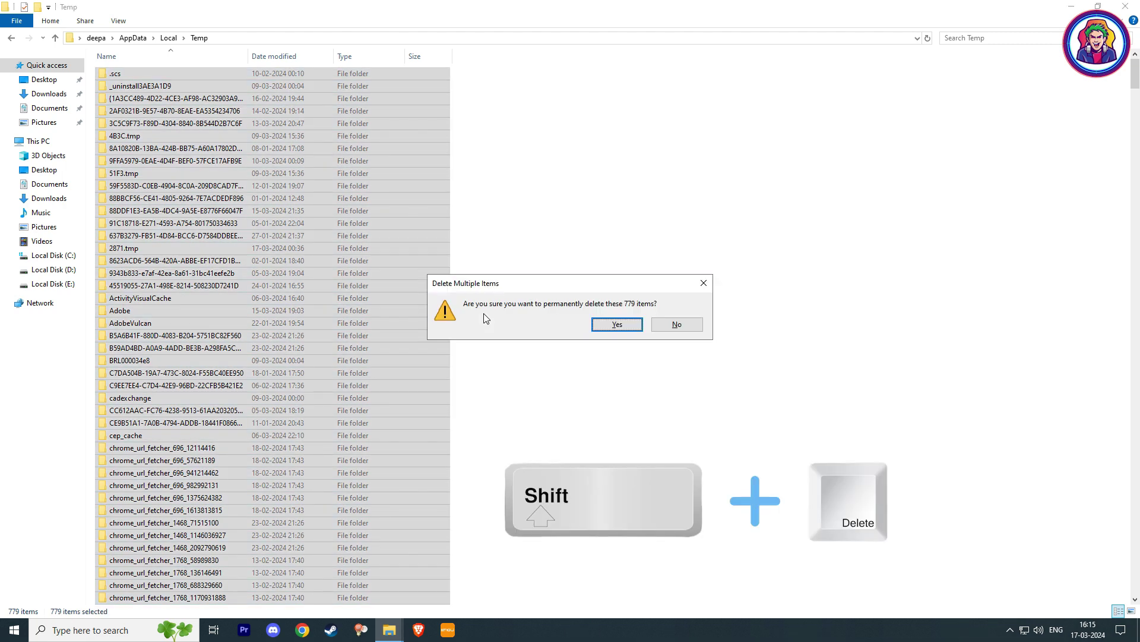
pyautogui.press('Return')
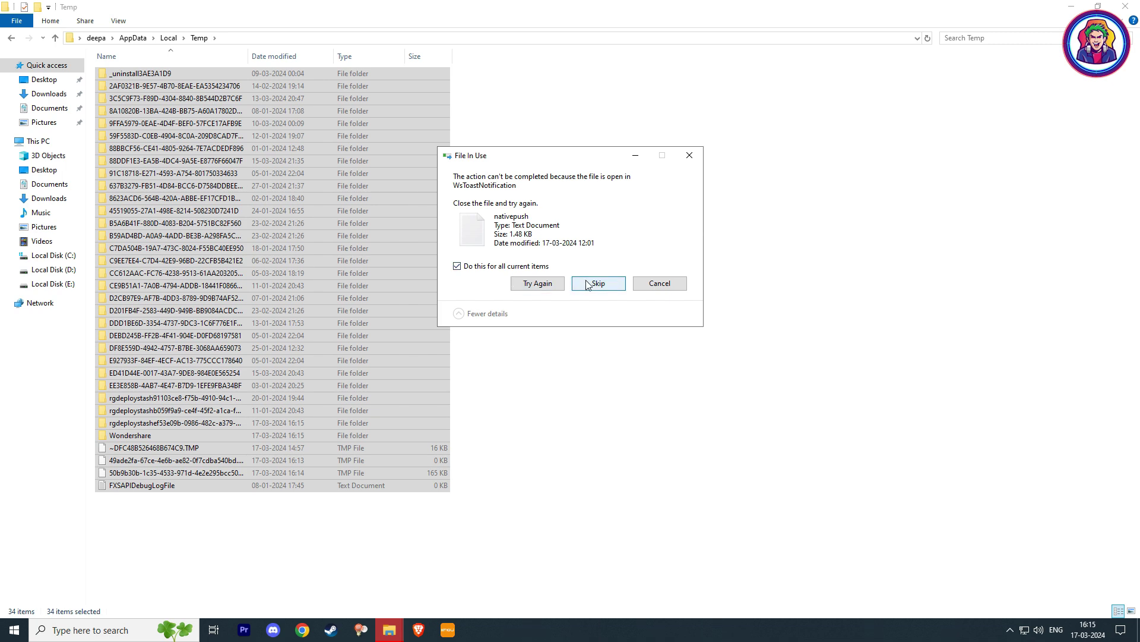
pyautogui.click(587, 285)
pyautogui.rightClick(589, 286)
pyautogui.click(617, 328)
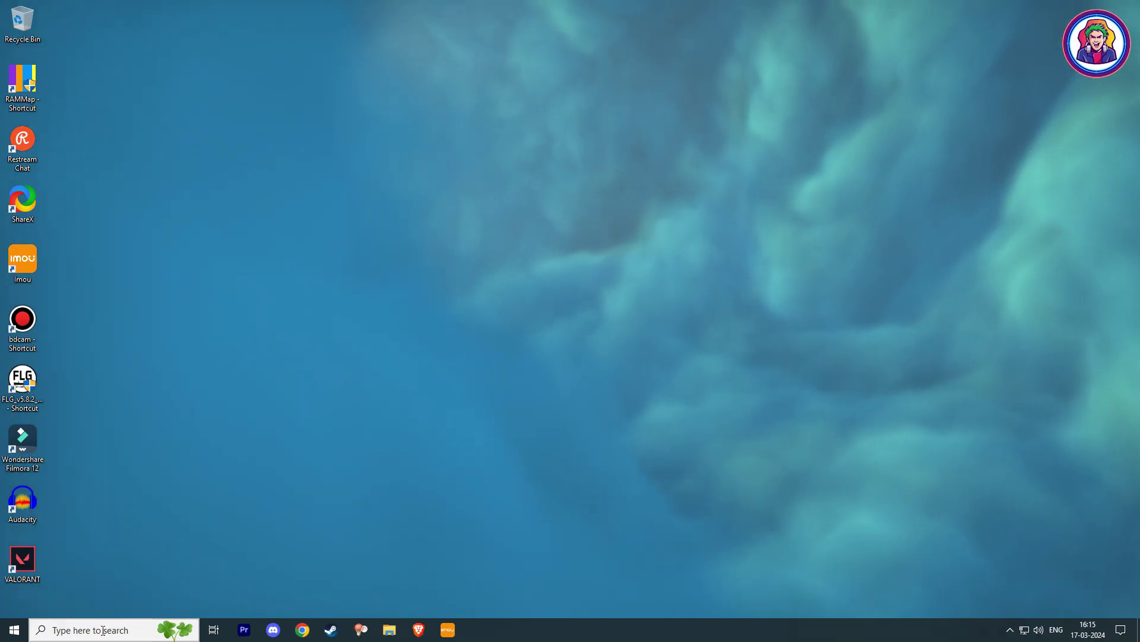
# Search 'delete' and open the Delete temporary files setting on the Storage page
pyautogui.click(103, 629)
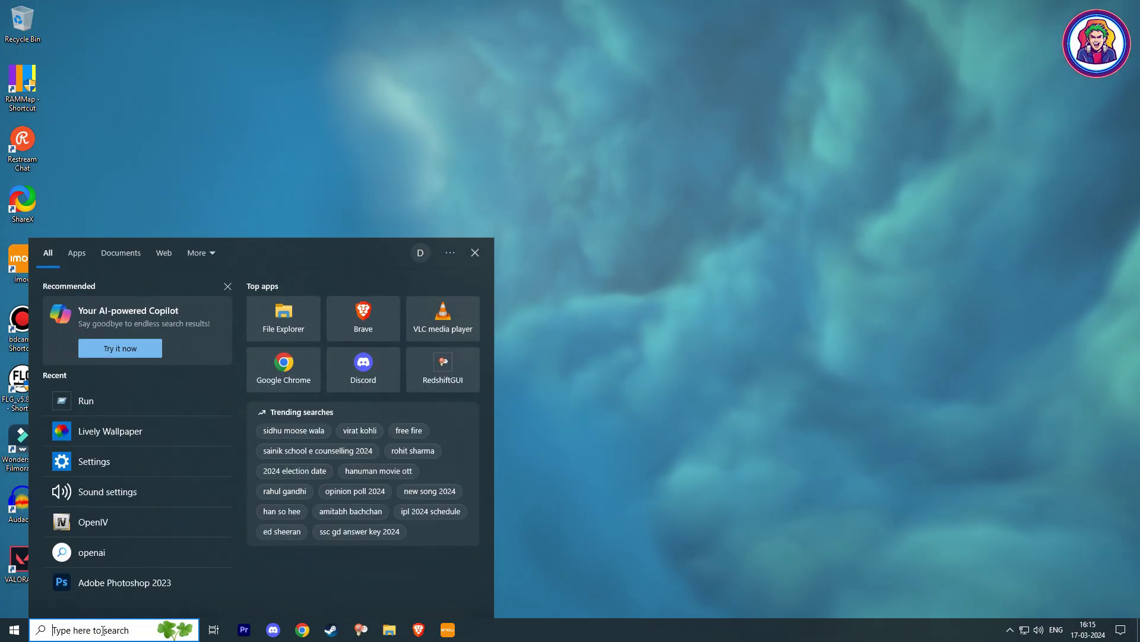
pyautogui.write('del')
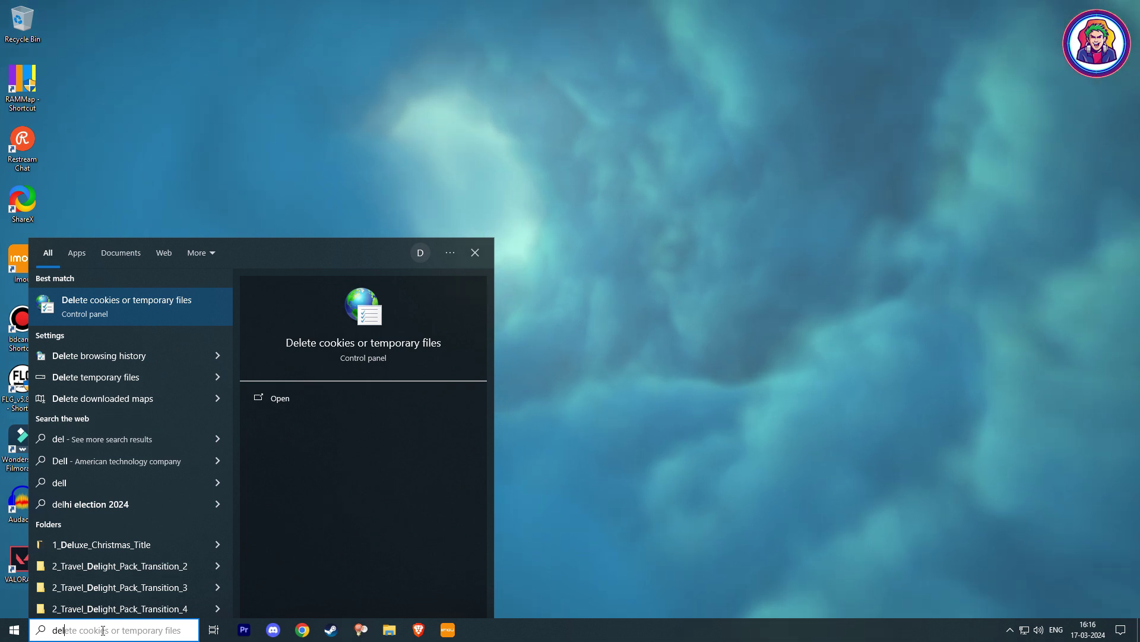
pyautogui.write('ete')
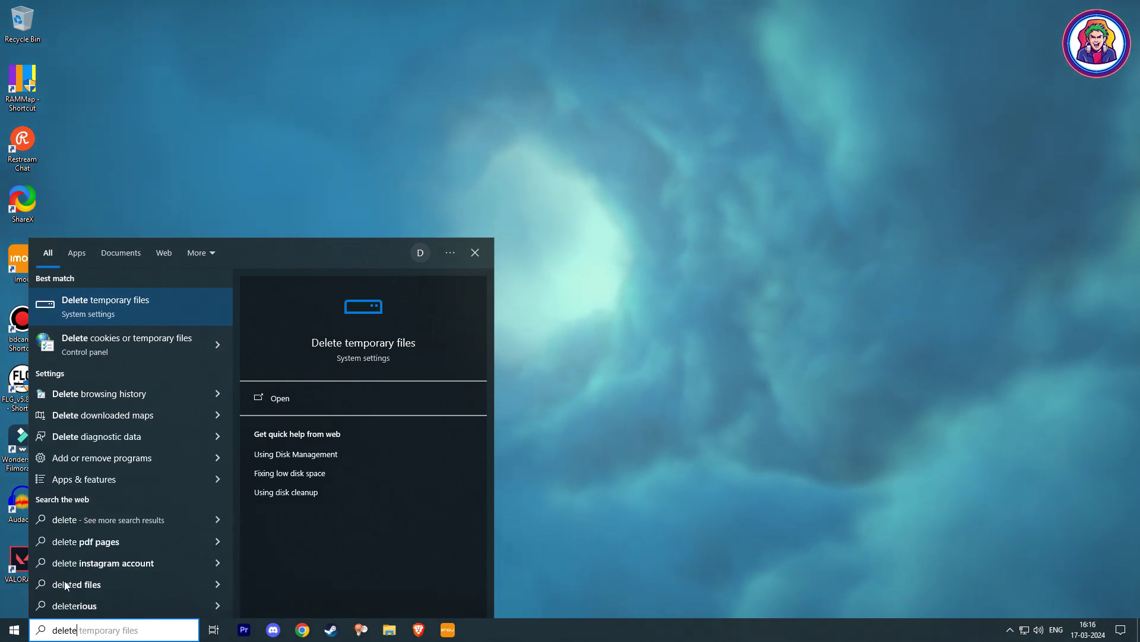
pyautogui.click(111, 309)
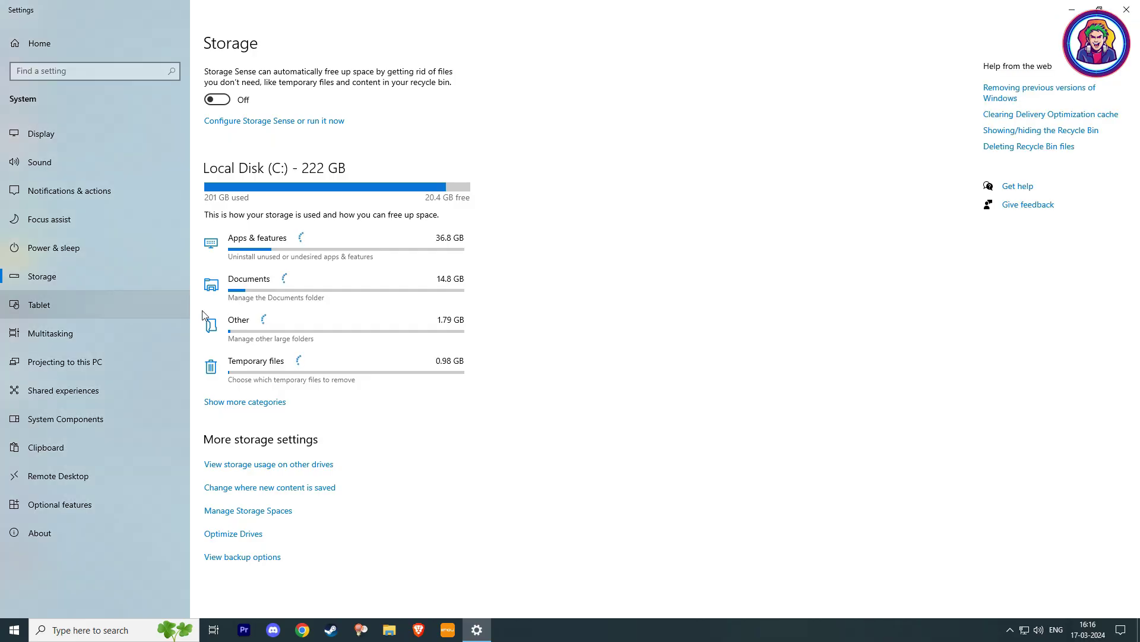
# Under Temporary files, tick Downloads and Delivery Optimization Files, then remove the selected files
pyautogui.click(311, 366)
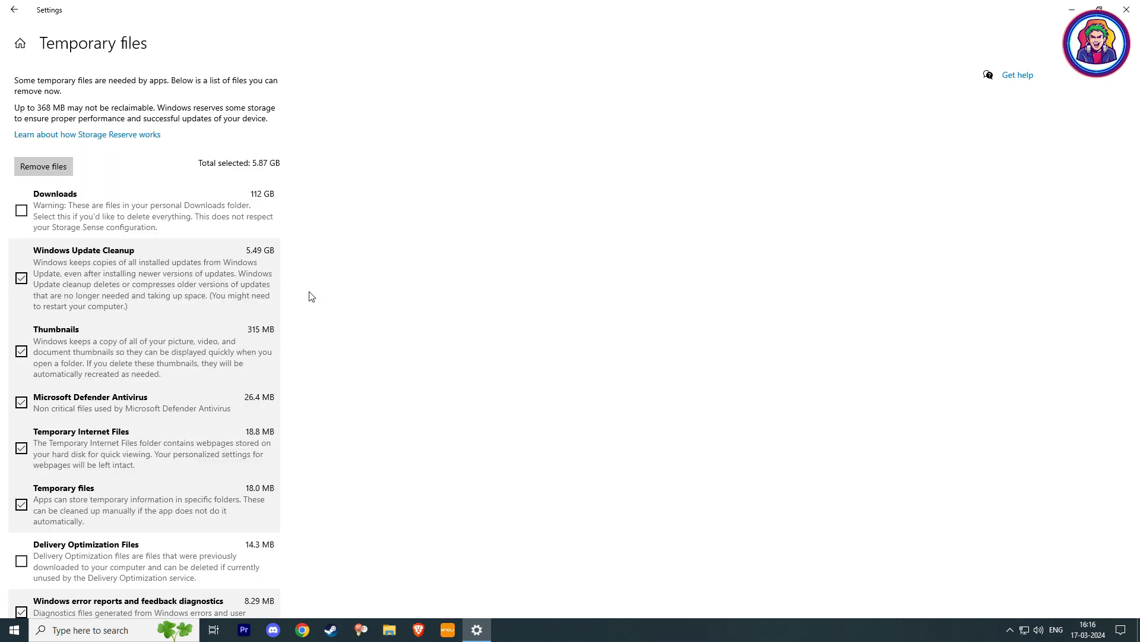
pyautogui.click(50, 207)
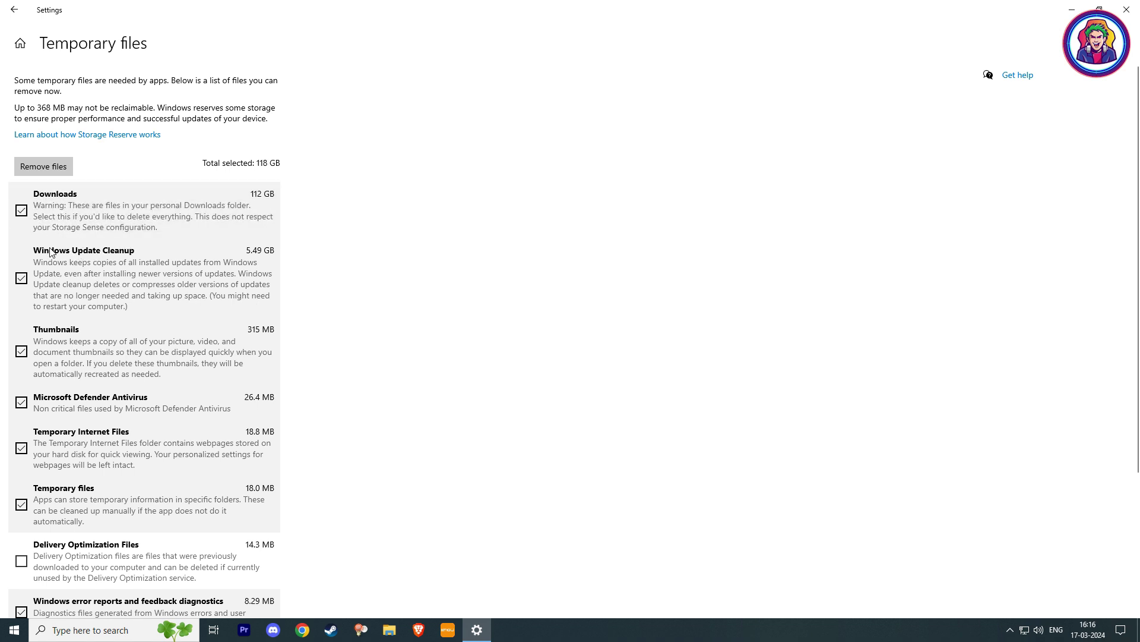
pyautogui.scroll(-3, 323, 267)
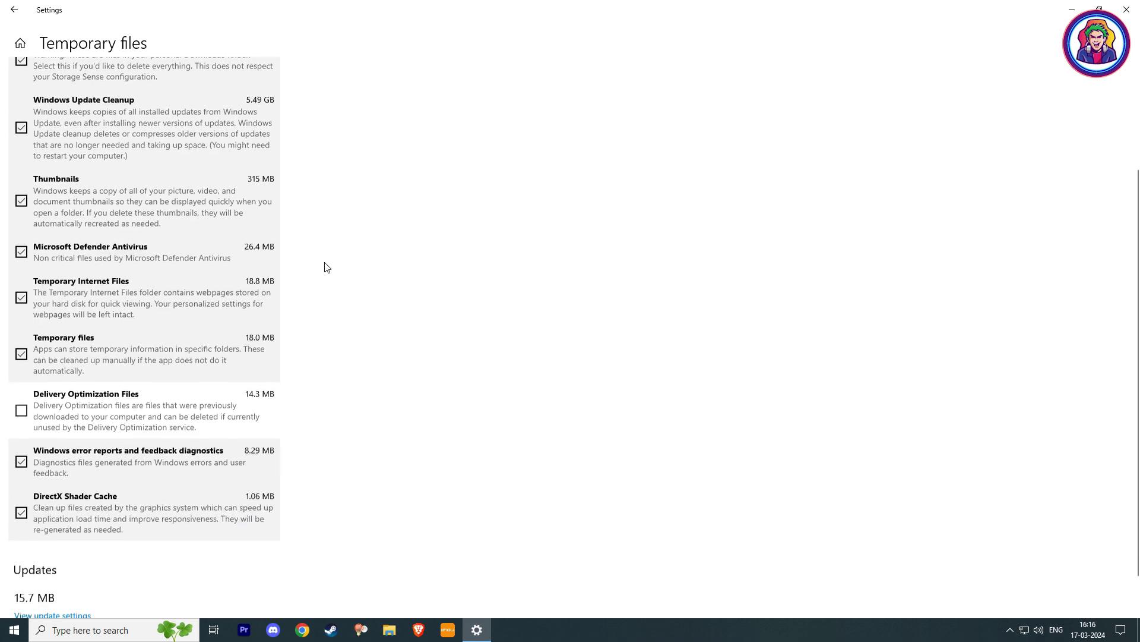
pyautogui.click(108, 366)
pyautogui.scroll(3, 108, 367)
pyautogui.click(67, 167)
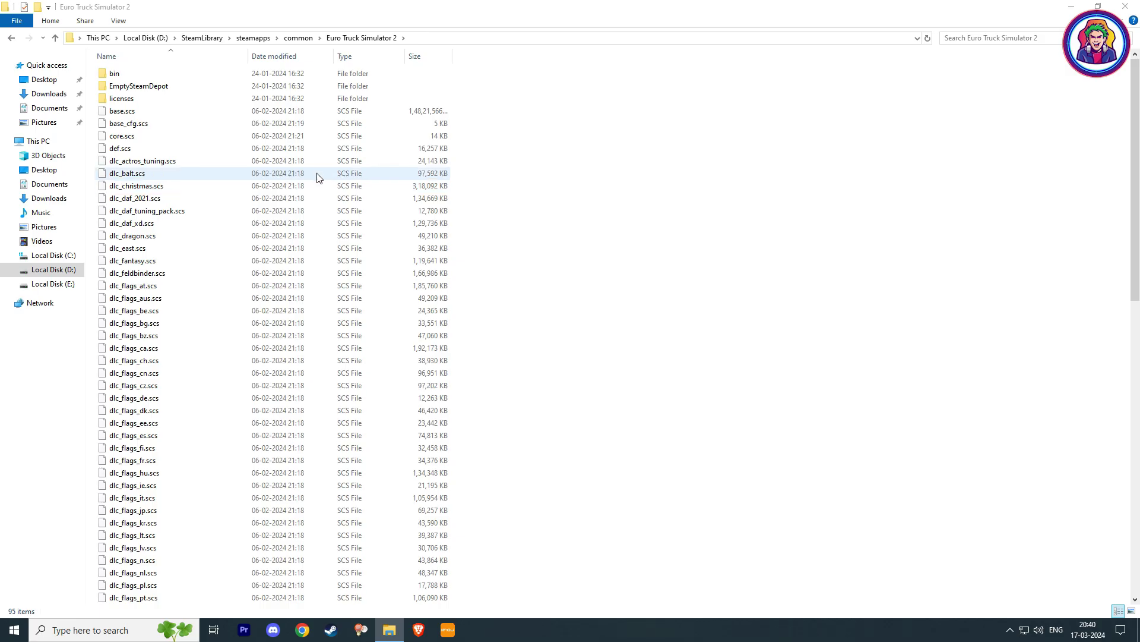
# Delete the dlc_balt.scs game file and clear both game files out of the Recycle Bin
pyautogui.rightClick(319, 177)
pyautogui.click(348, 352)
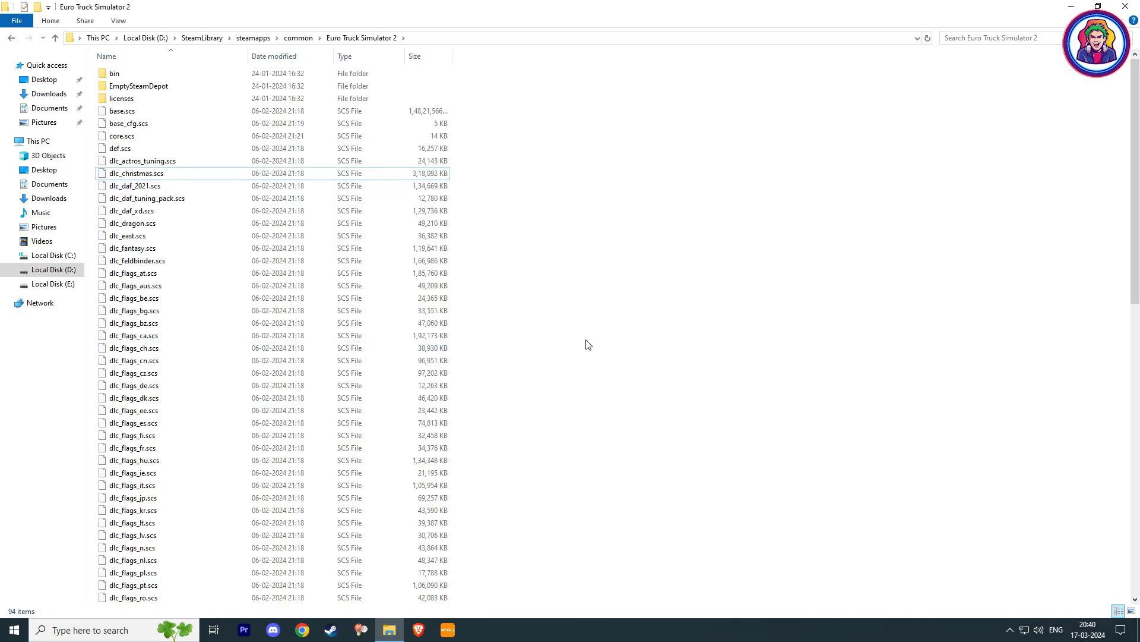
pyautogui.press('super+d')
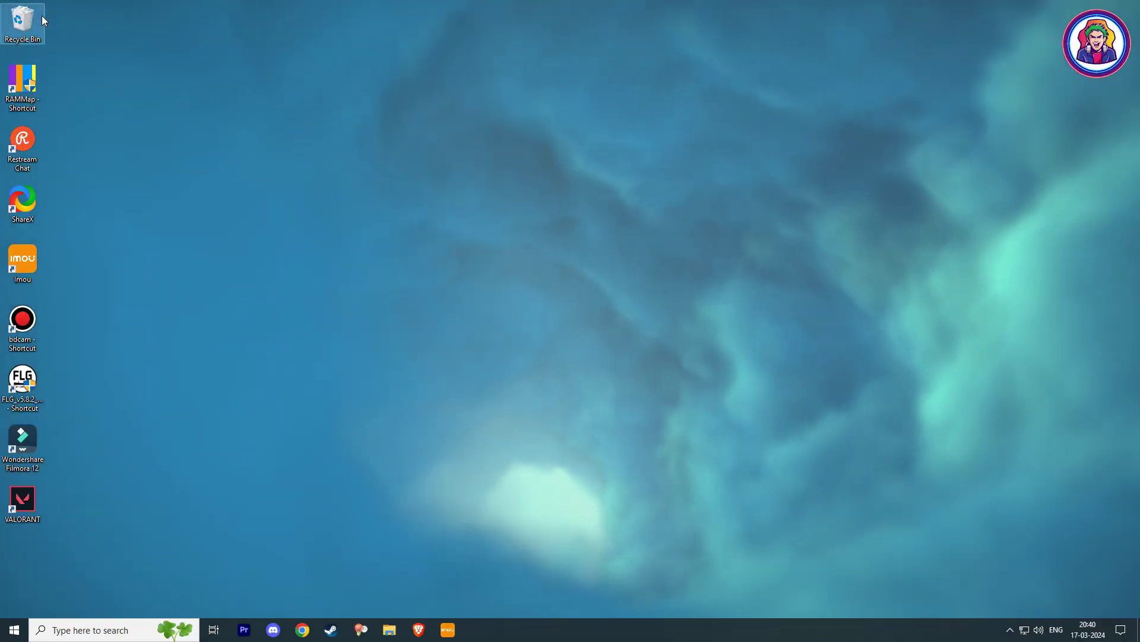
pyautogui.doubleClick(41, 16)
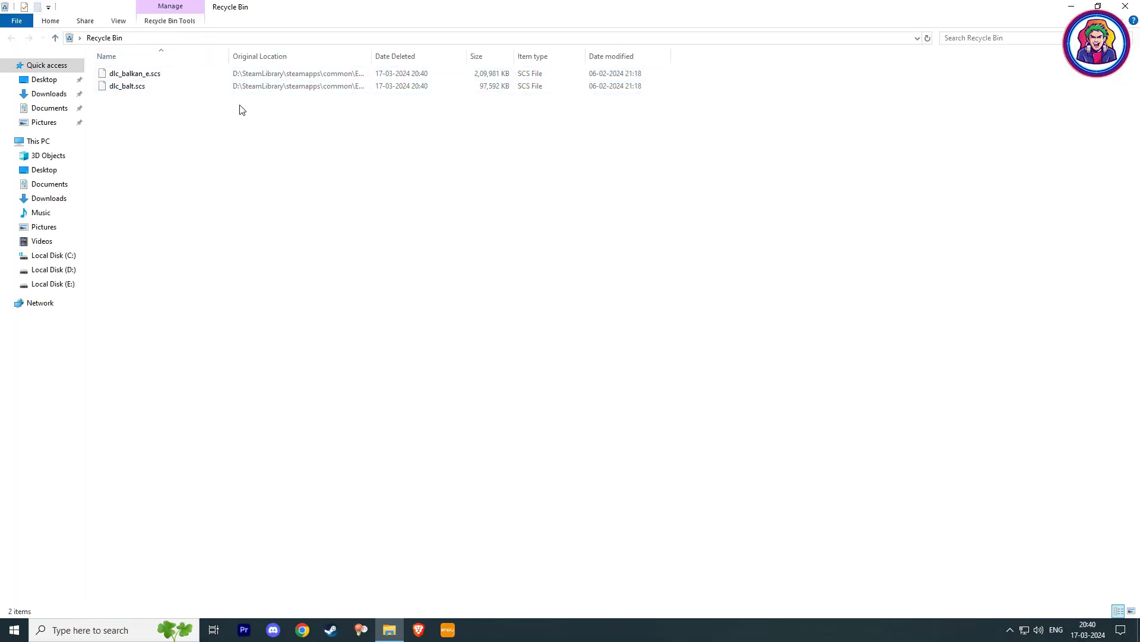
pyautogui.rightClick(201, 71)
pyautogui.click(221, 79)
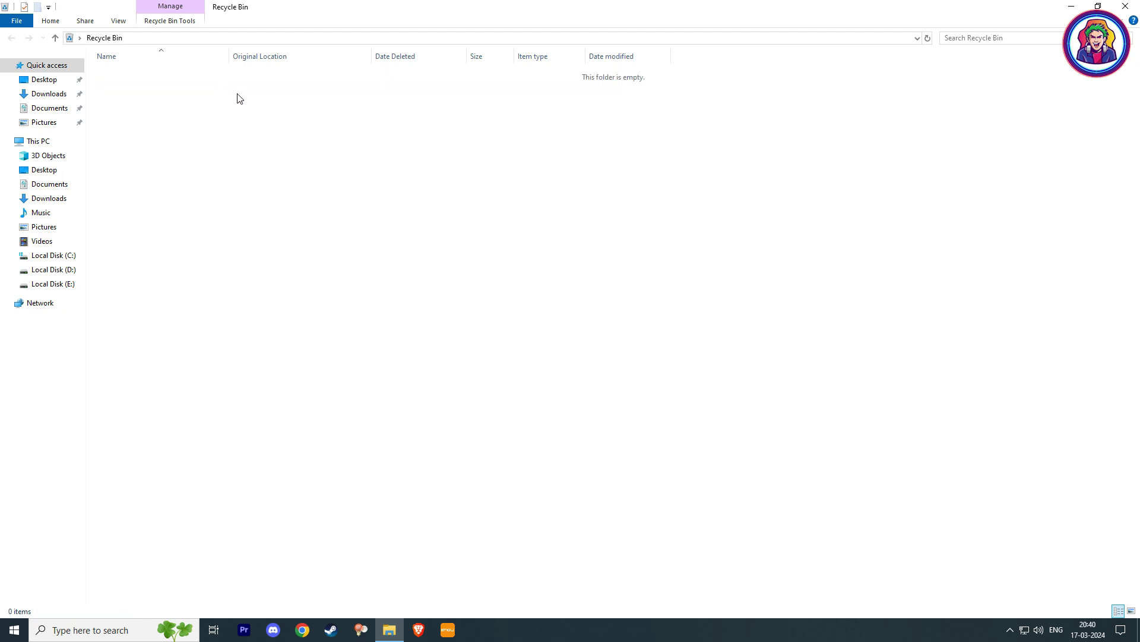
pyautogui.rightClick(348, 170)
pyautogui.click(370, 220)
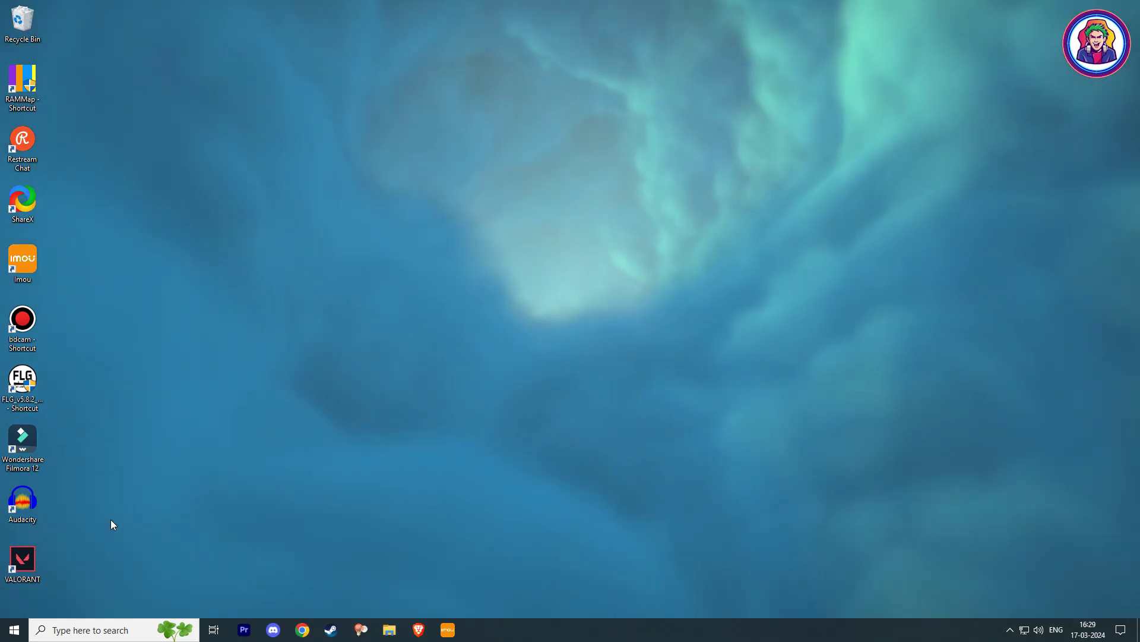
# Select all 105 Recycle Bin items and permanently delete them
pyautogui.doubleClick(27, 22)
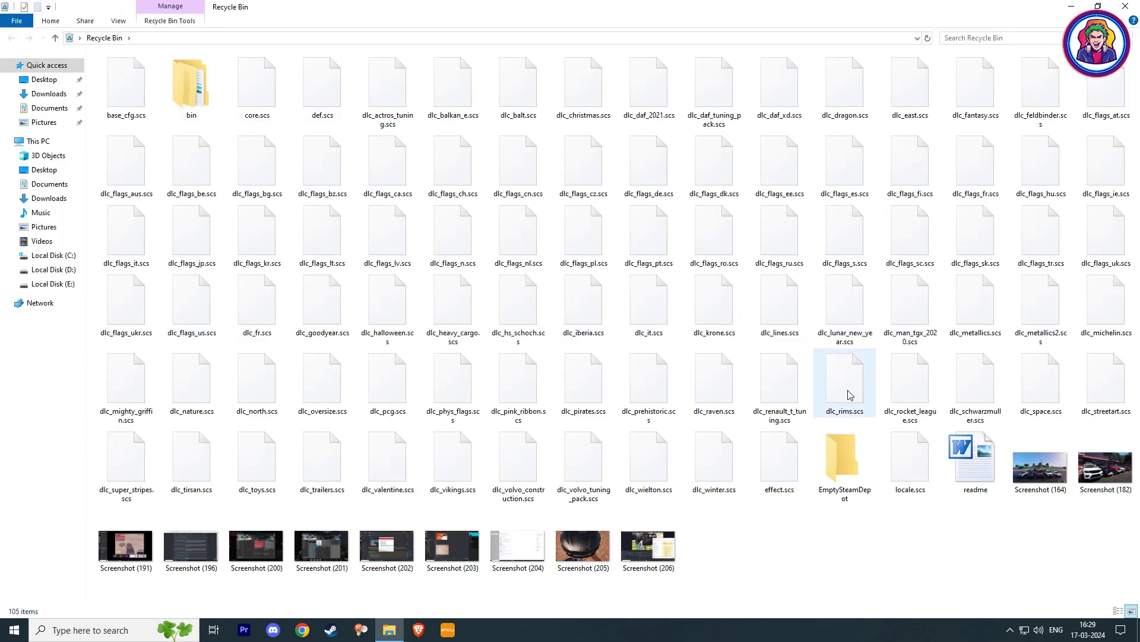
pyautogui.hotkey('ctrl', 'a')
pyautogui.rightClick(527, 244)
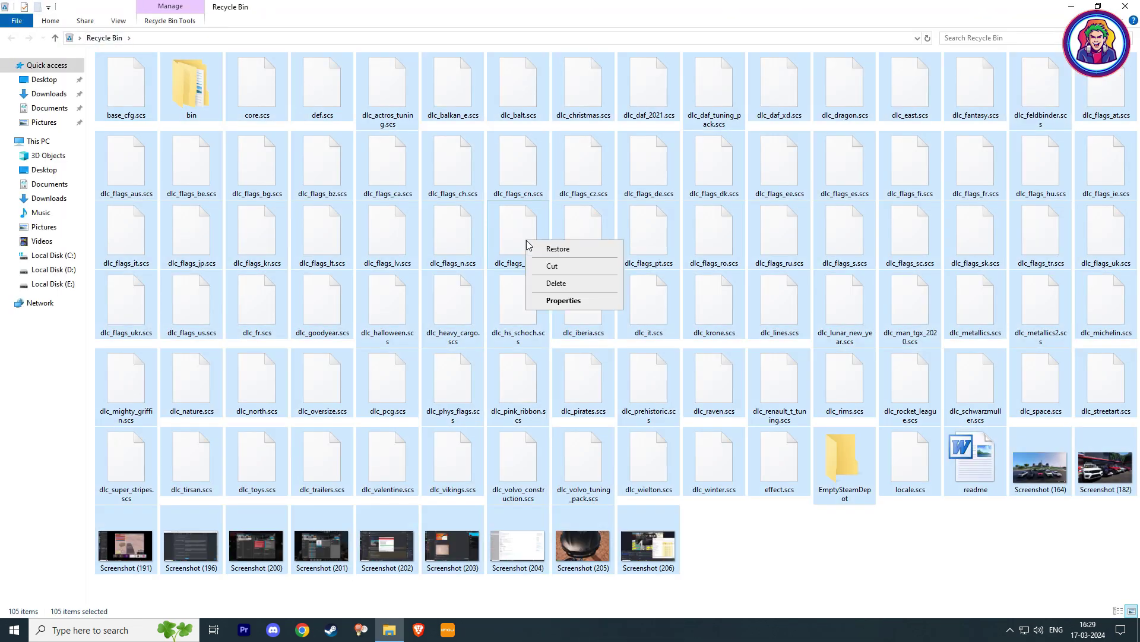
pyautogui.click(557, 283)
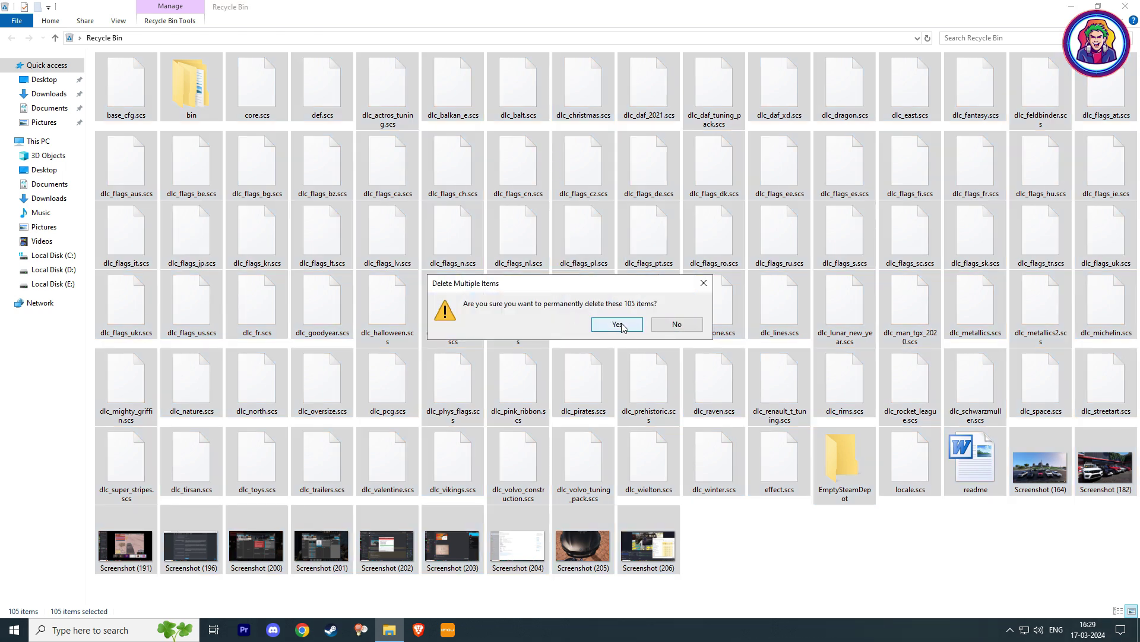
pyautogui.click(618, 325)
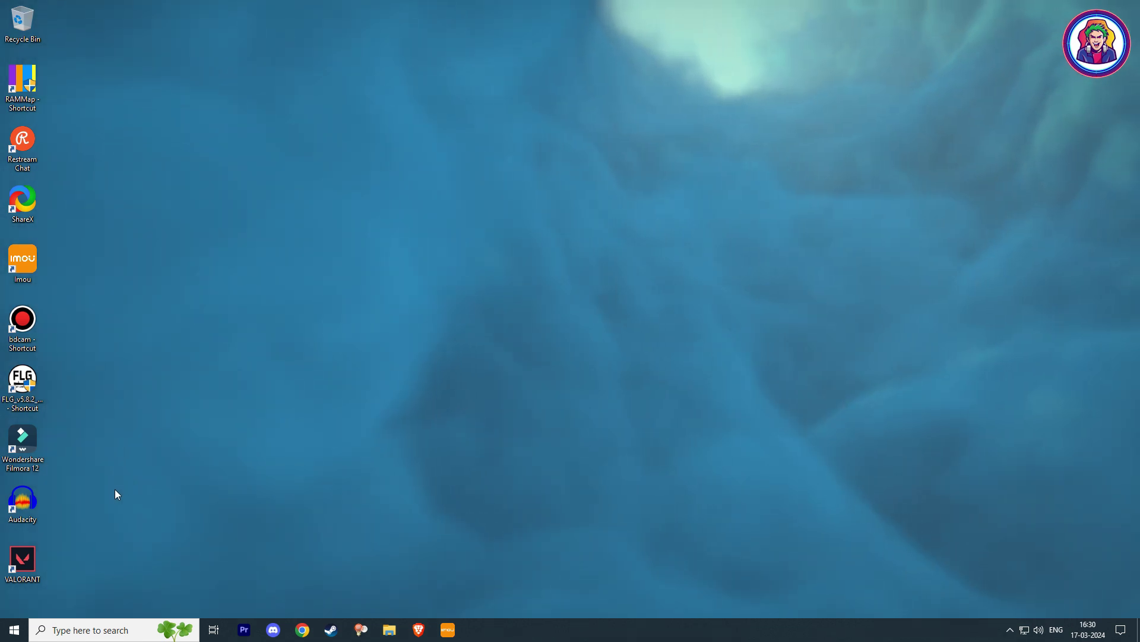
pyautogui.click(77, 631)
# Uninstall Audacity 3.2.5 from Control Panel's Uninstall a program list
pyautogui.write('c')
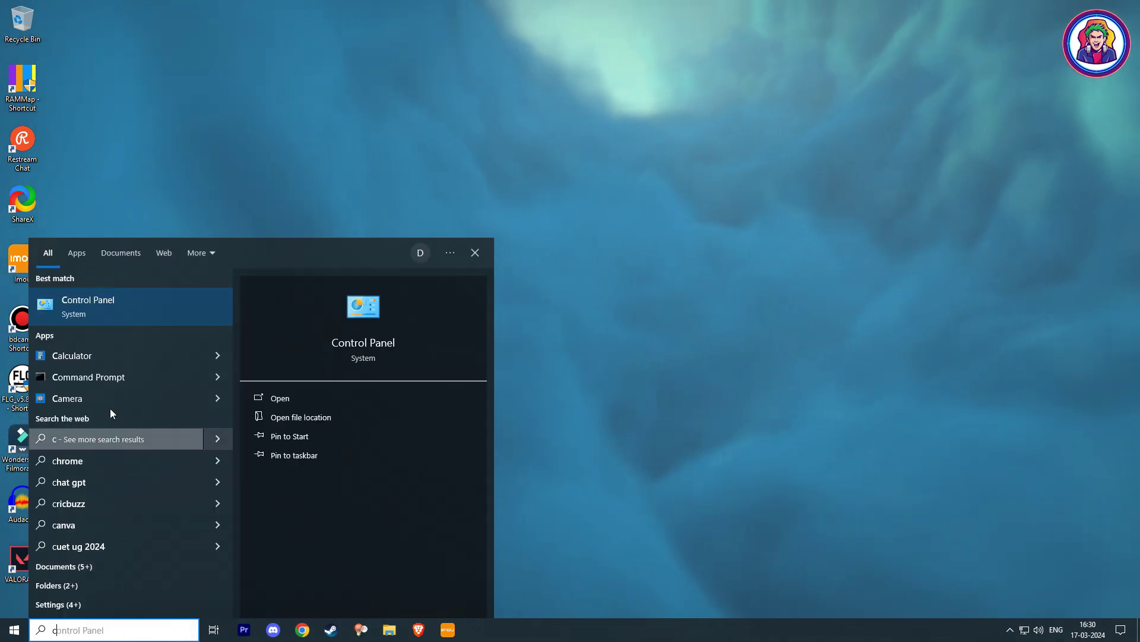
pyautogui.click(130, 312)
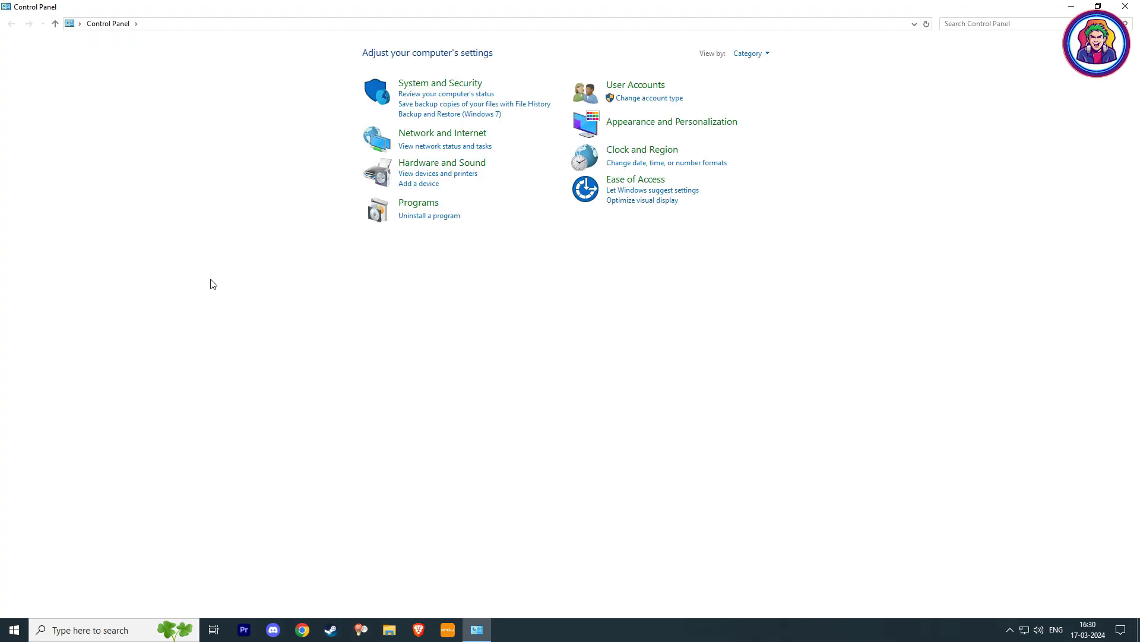
pyautogui.click(438, 217)
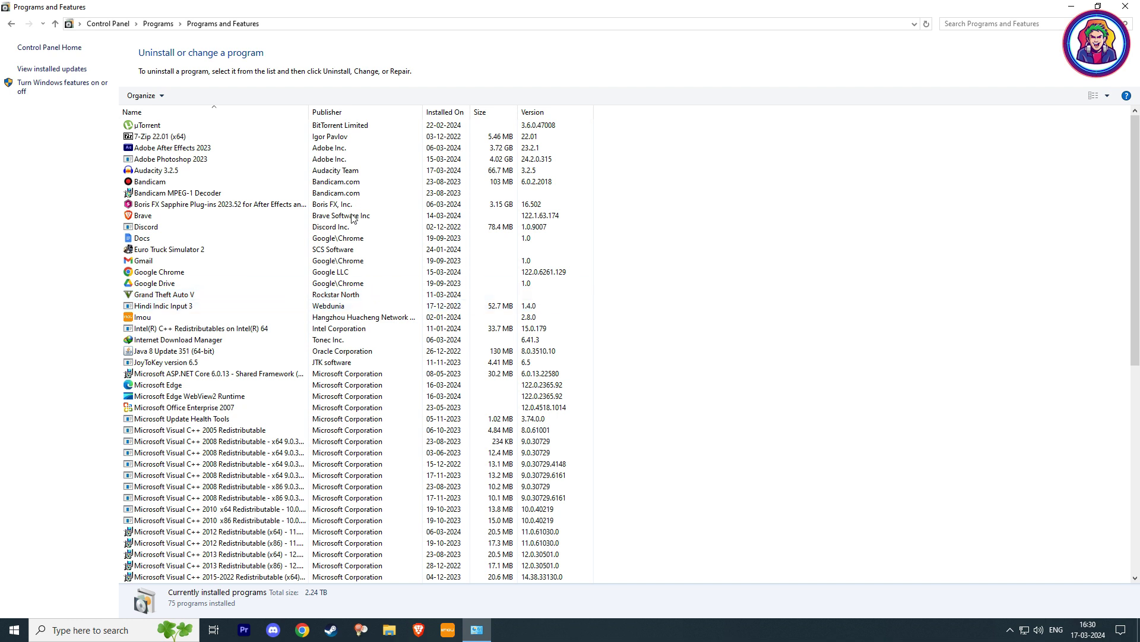
pyautogui.rightClick(347, 176)
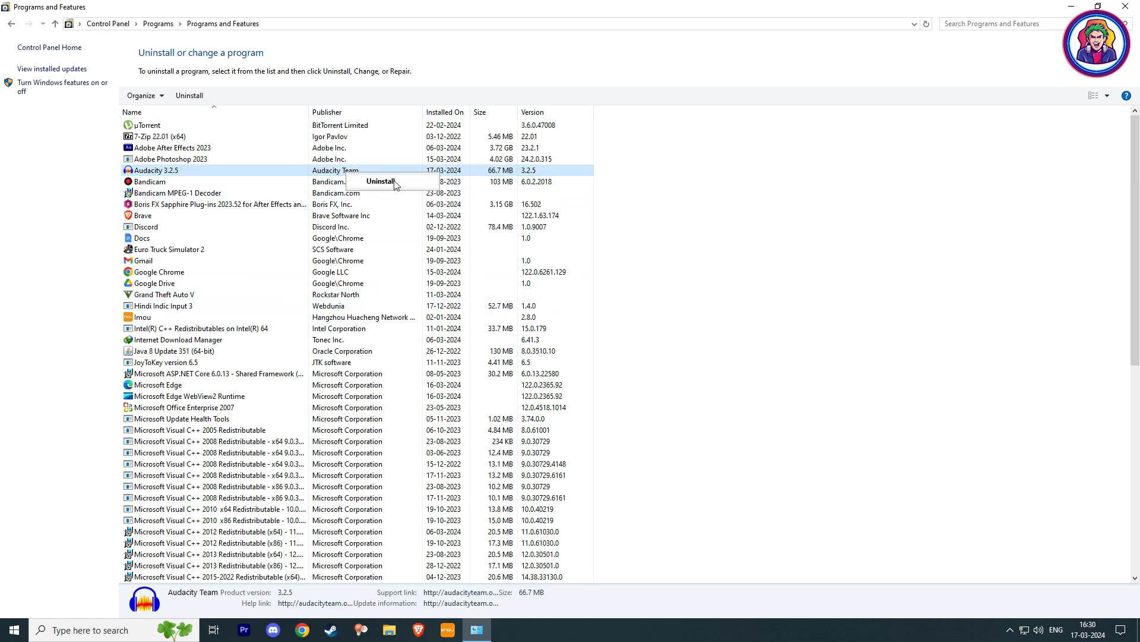
pyautogui.click(603, 358)
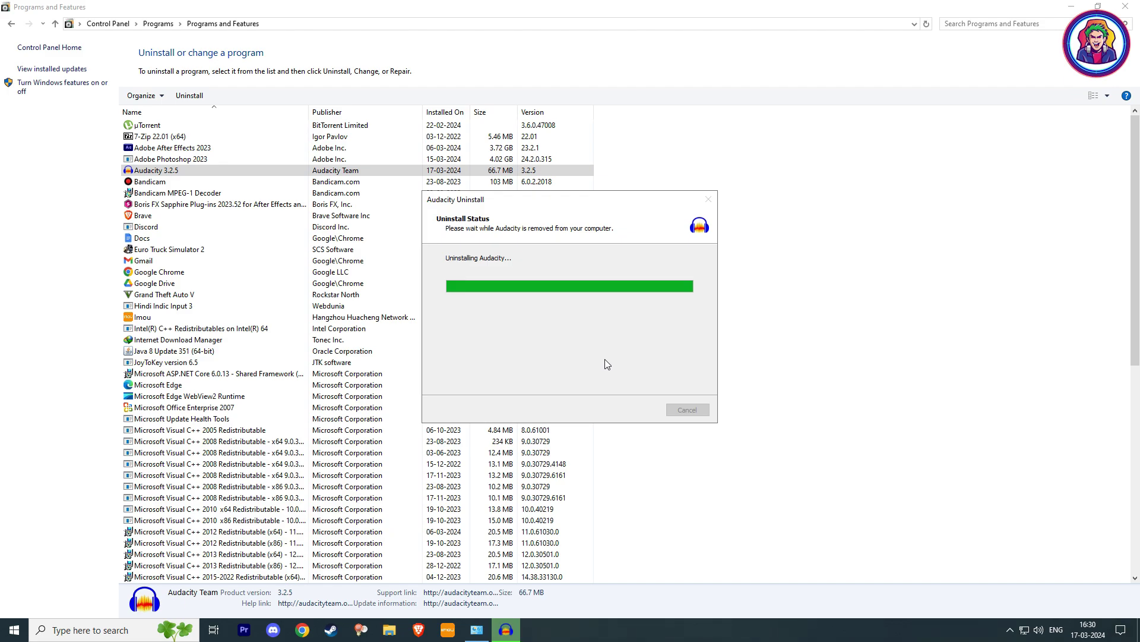
pyautogui.click(662, 364)
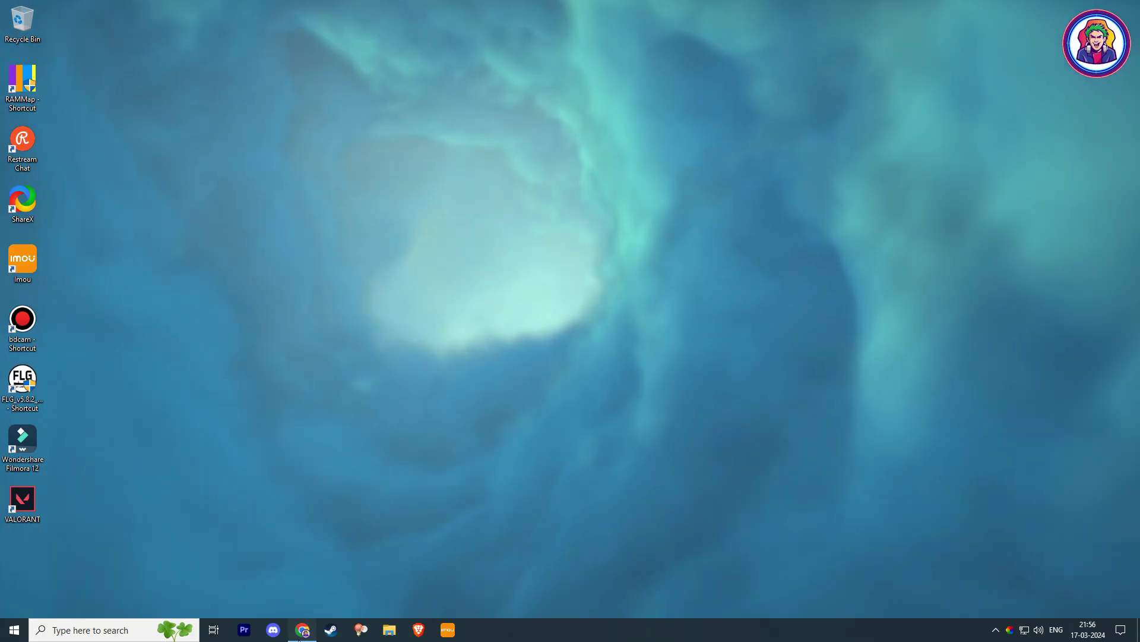
# Download the Liberty City Police Department Pack mod, then select all three files in Downloads
pyautogui.click(303, 629)
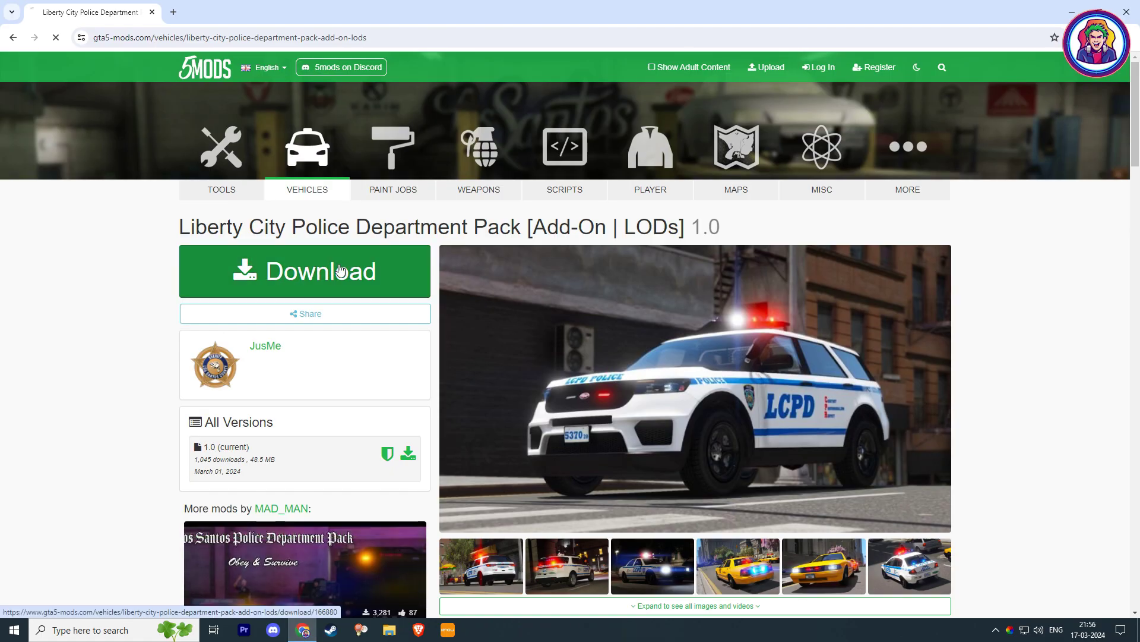
pyautogui.click(341, 271)
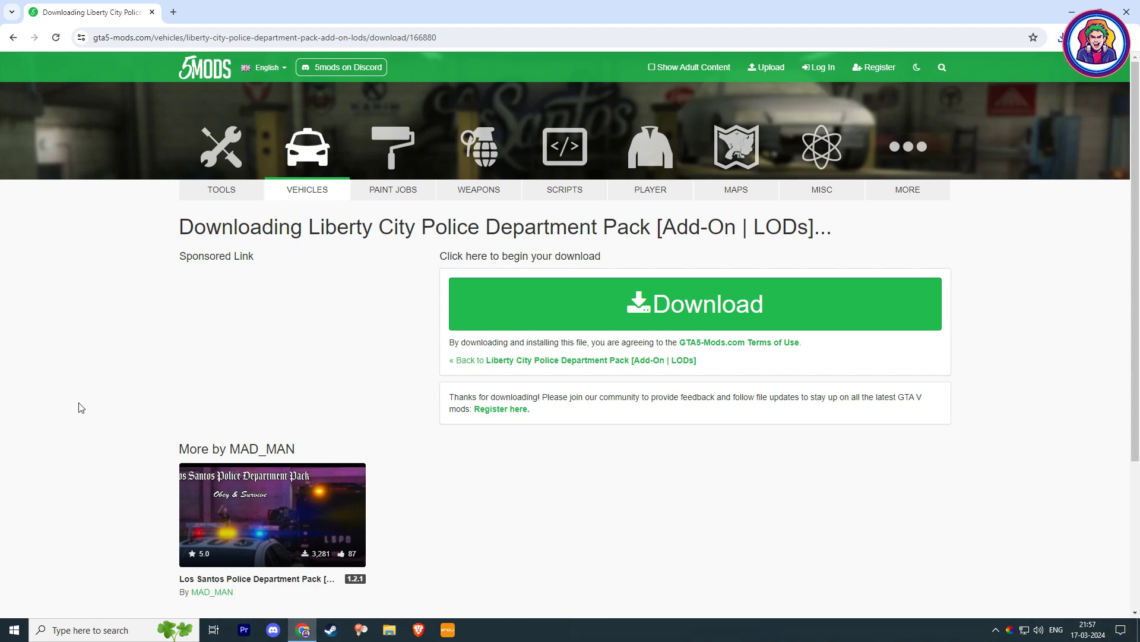
pyautogui.click(389, 630)
pyautogui.doubleClick(267, 83)
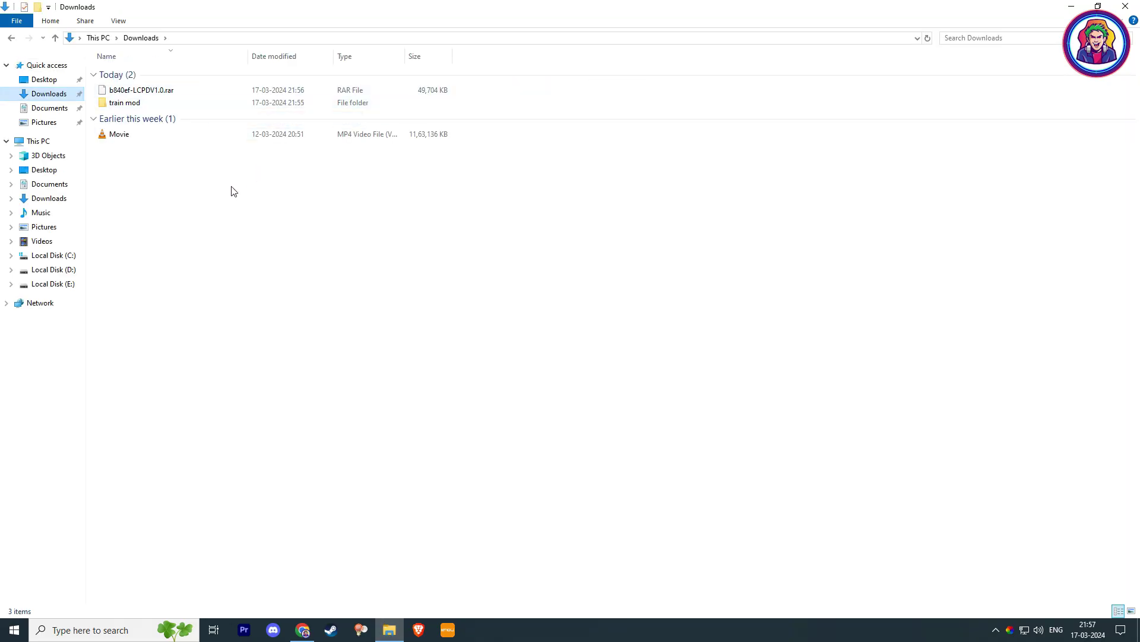
pyautogui.moveTo(215, 187); pyautogui.dragTo(174, 90)
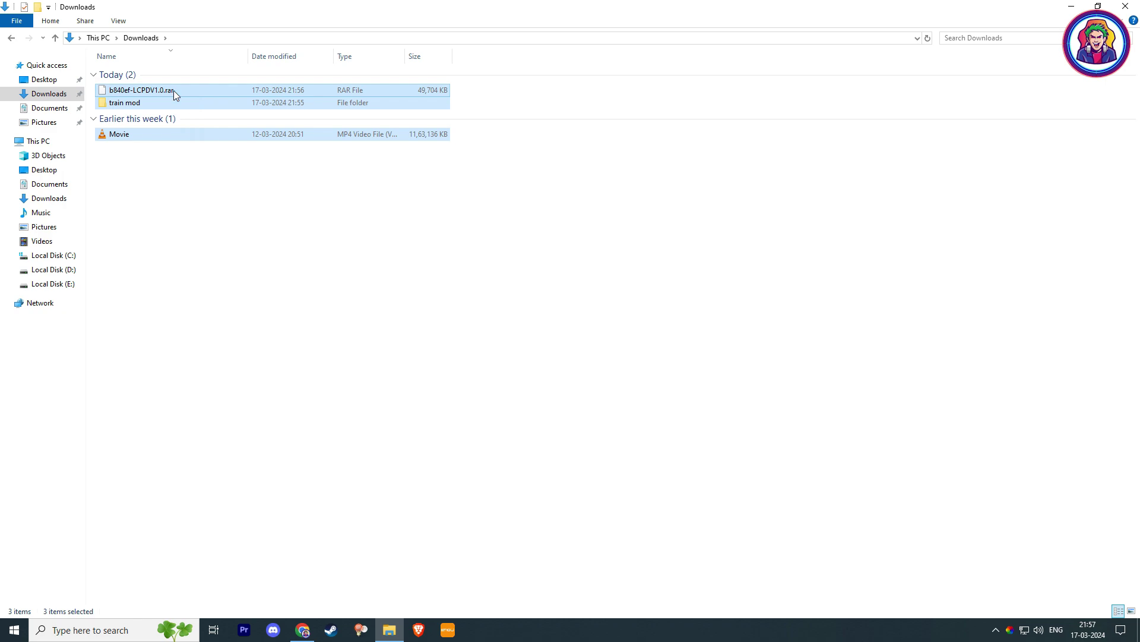
pyautogui.rightClick(173, 90)
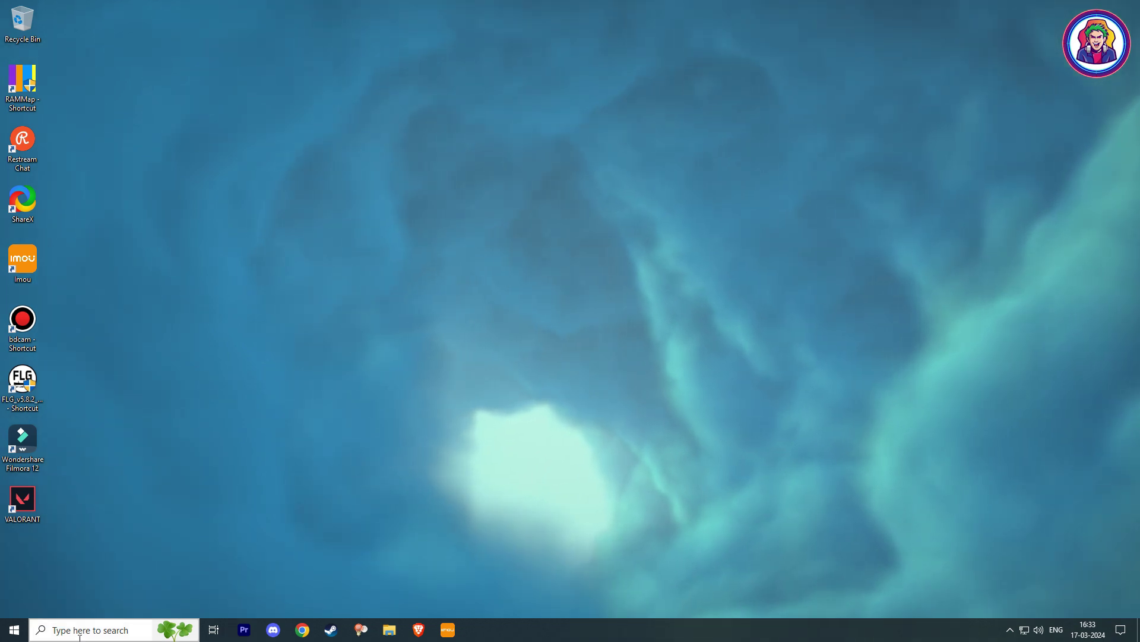
# Launch Disk Cleanup from search and scan drive C:
pyautogui.click(79, 633)
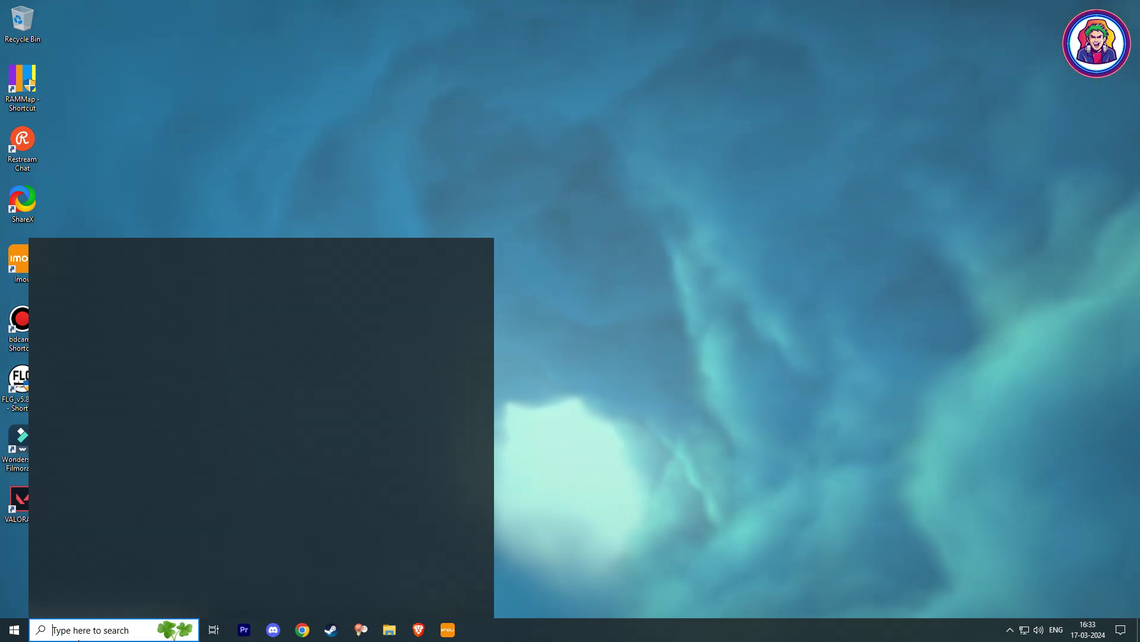
pyautogui.write('di')
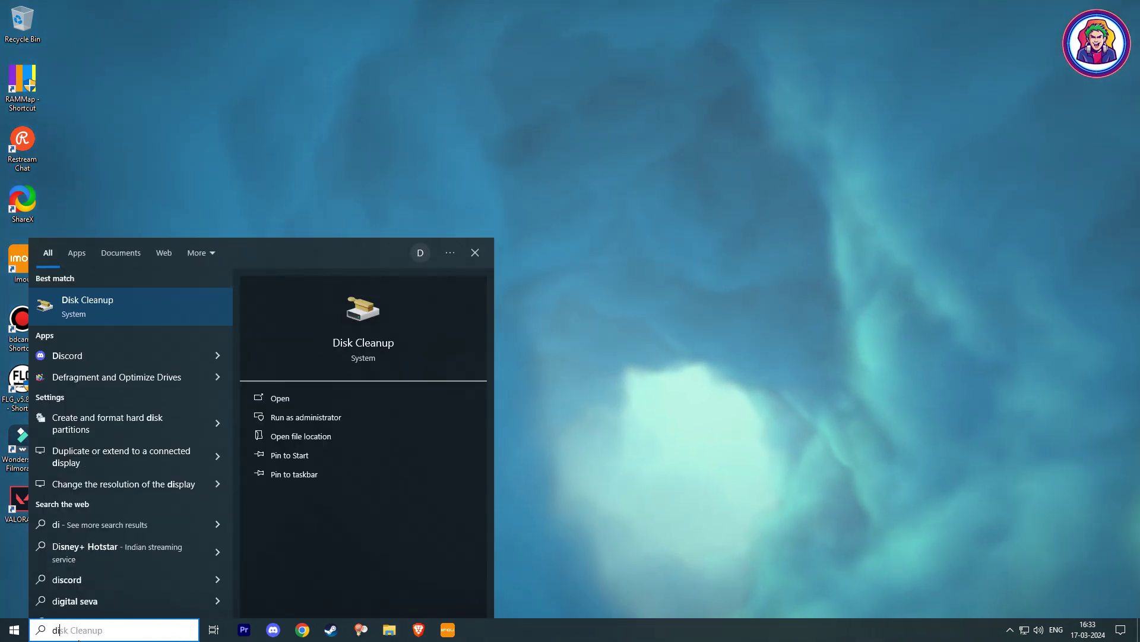
pyautogui.write('sk')
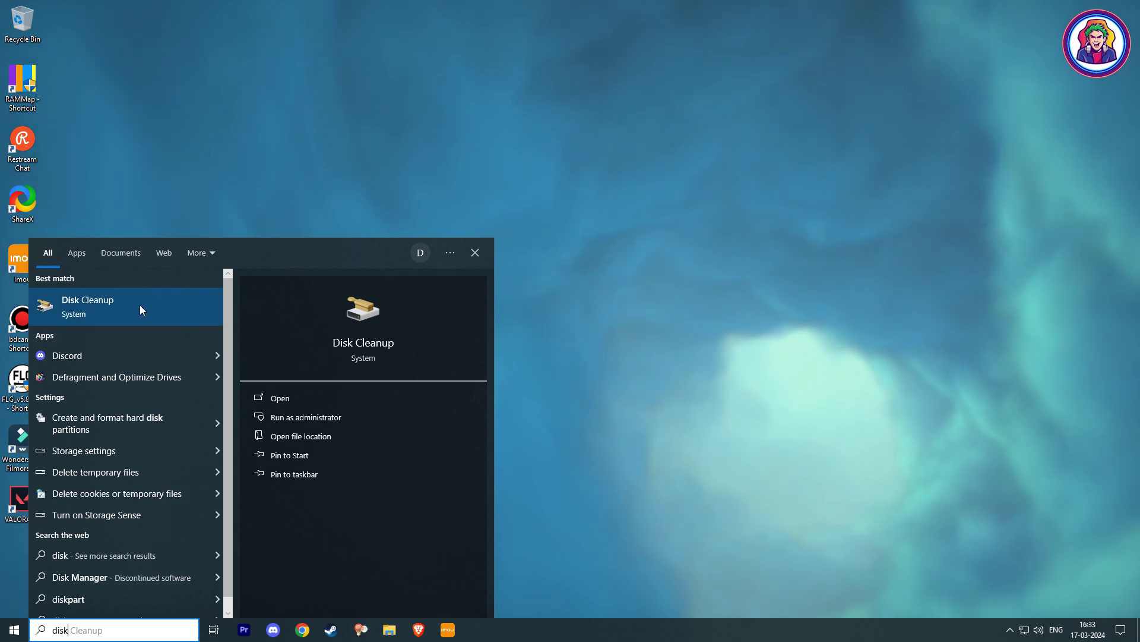
pyautogui.click(137, 310)
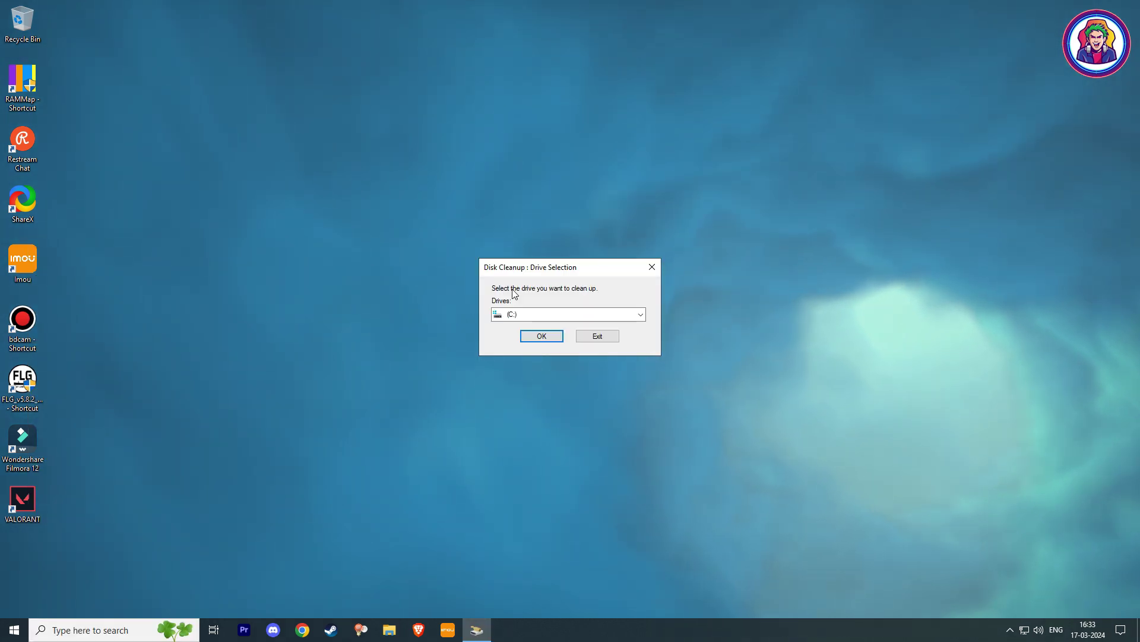
pyautogui.click(542, 337)
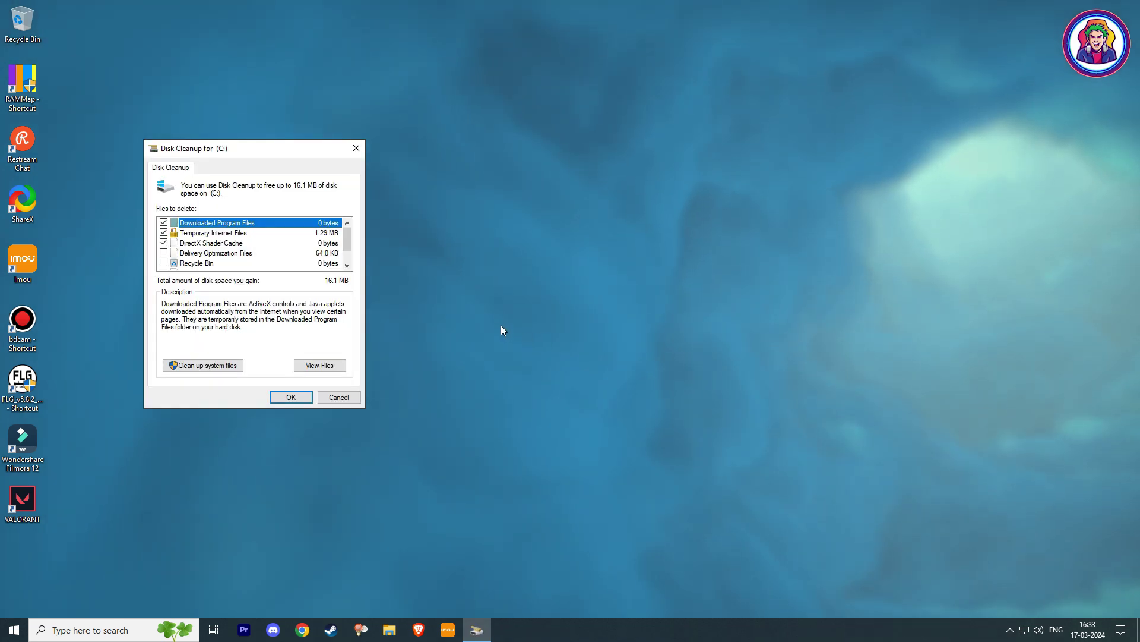
# Tick Delivery Optimization Files and Recycle Bin, rescan C: with system files, then close Disk Cleanup
pyautogui.moveTo(277, 149); pyautogui.dragTo(519, 158)
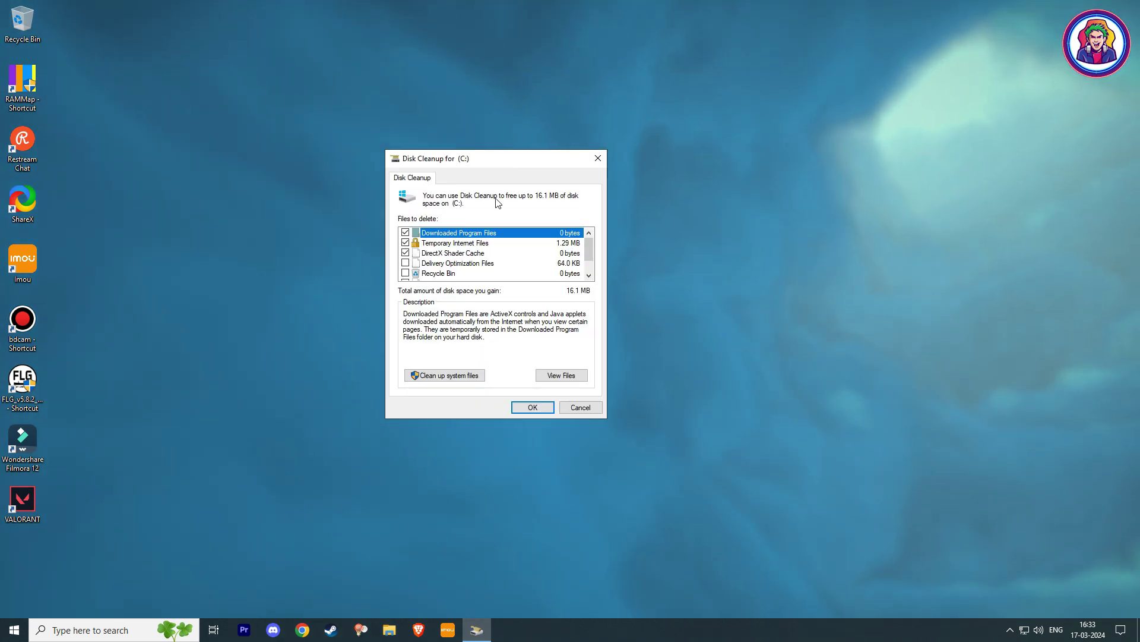
pyautogui.click(405, 263)
pyautogui.click(405, 273)
pyautogui.scroll(-1, 415, 255)
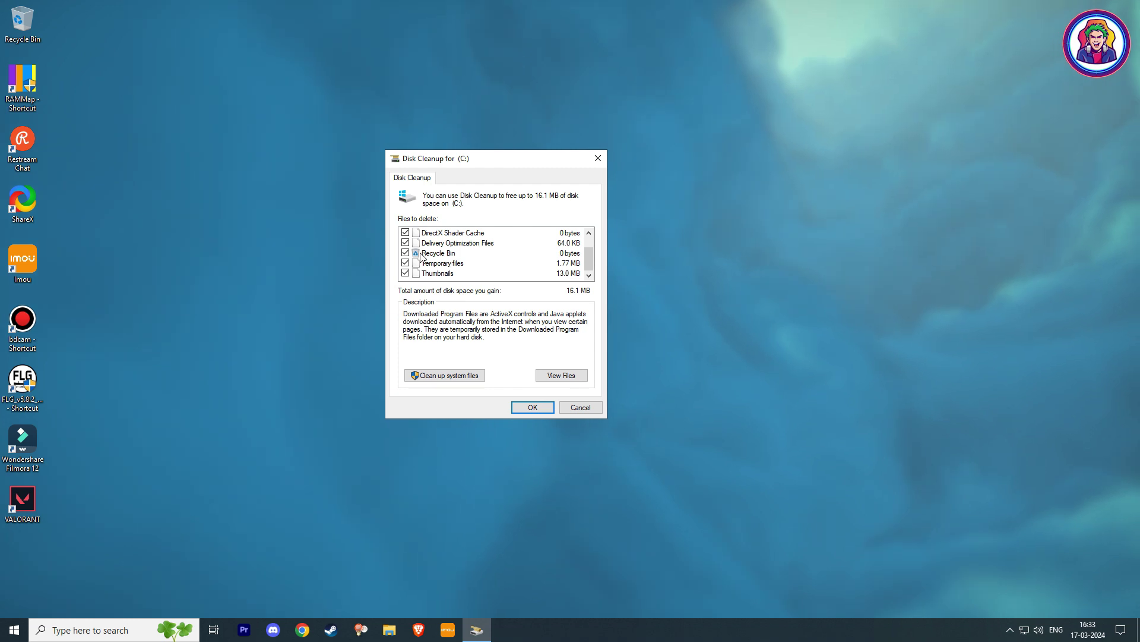
pyautogui.click(459, 377)
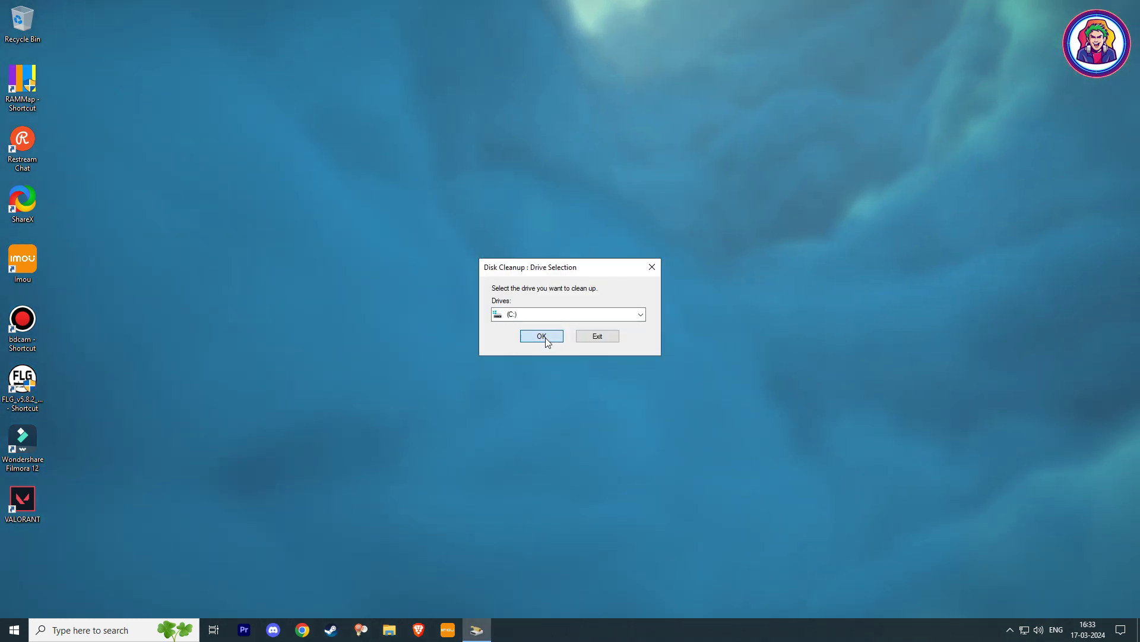
pyautogui.click(543, 337)
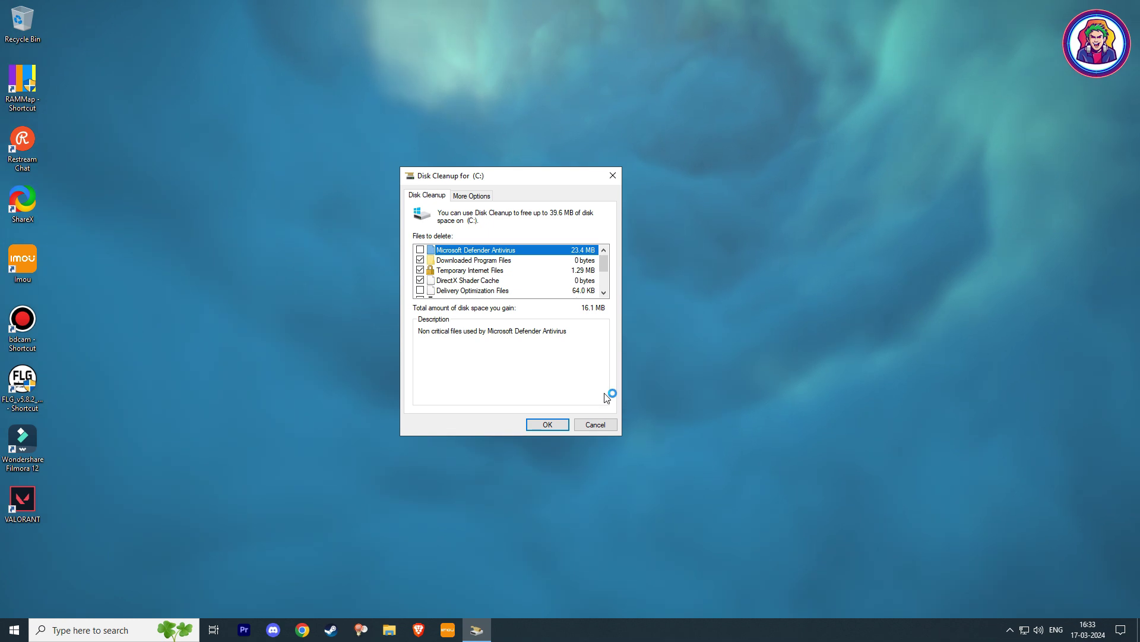
pyautogui.click(590, 426)
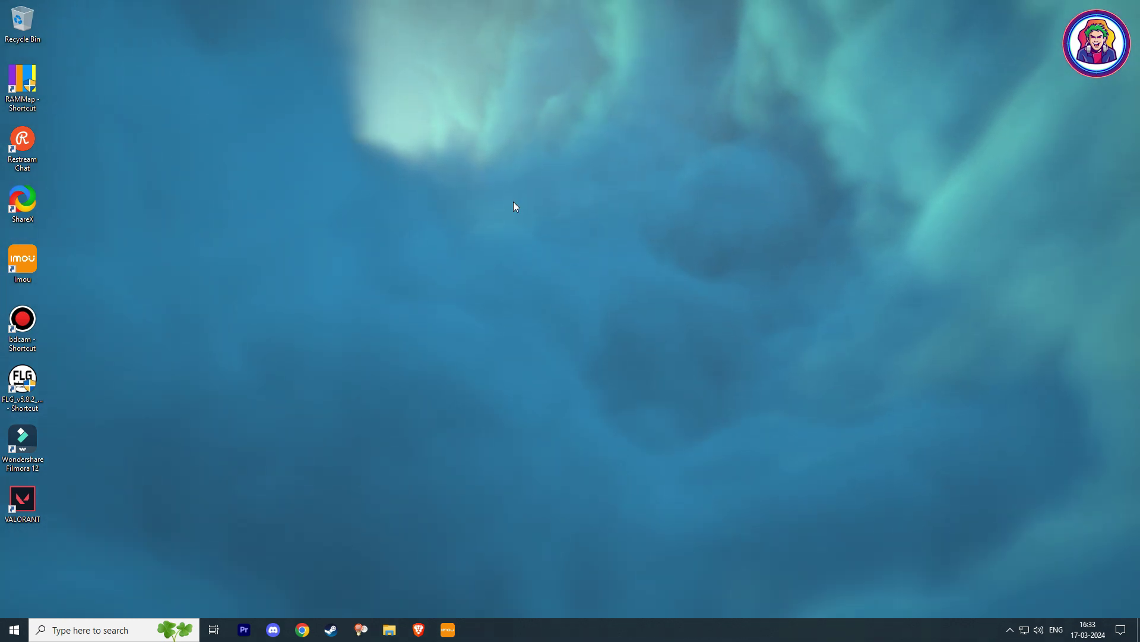
# Refresh the desktop and browse This PC's drives for a new VALORANT install location
pyautogui.rightClick(514, 205)
pyautogui.click(534, 241)
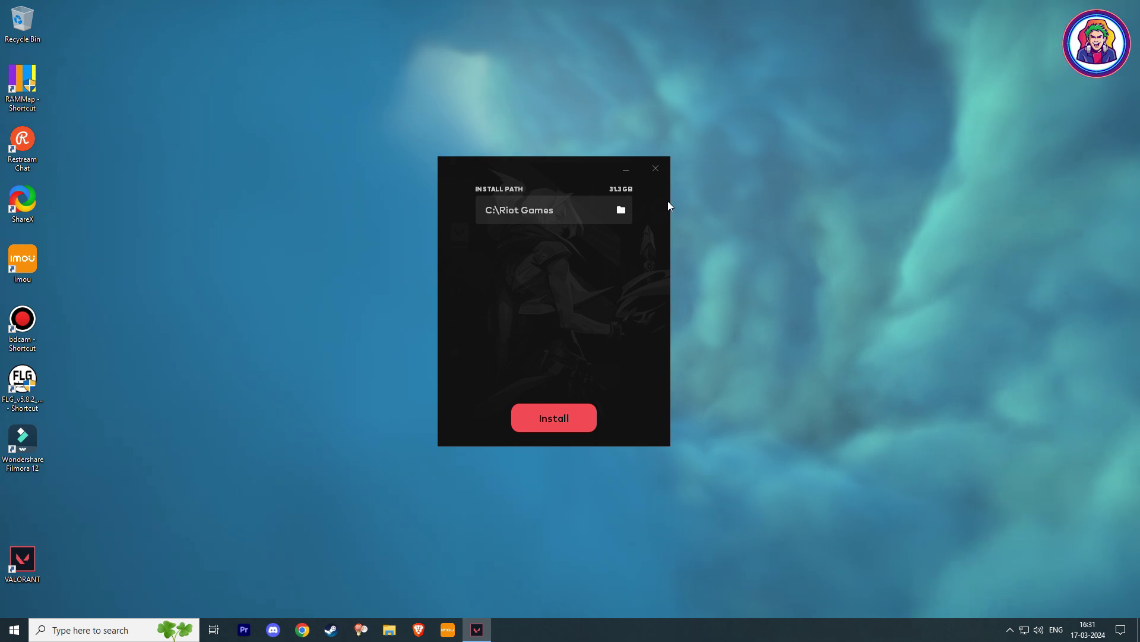
pyautogui.click(622, 210)
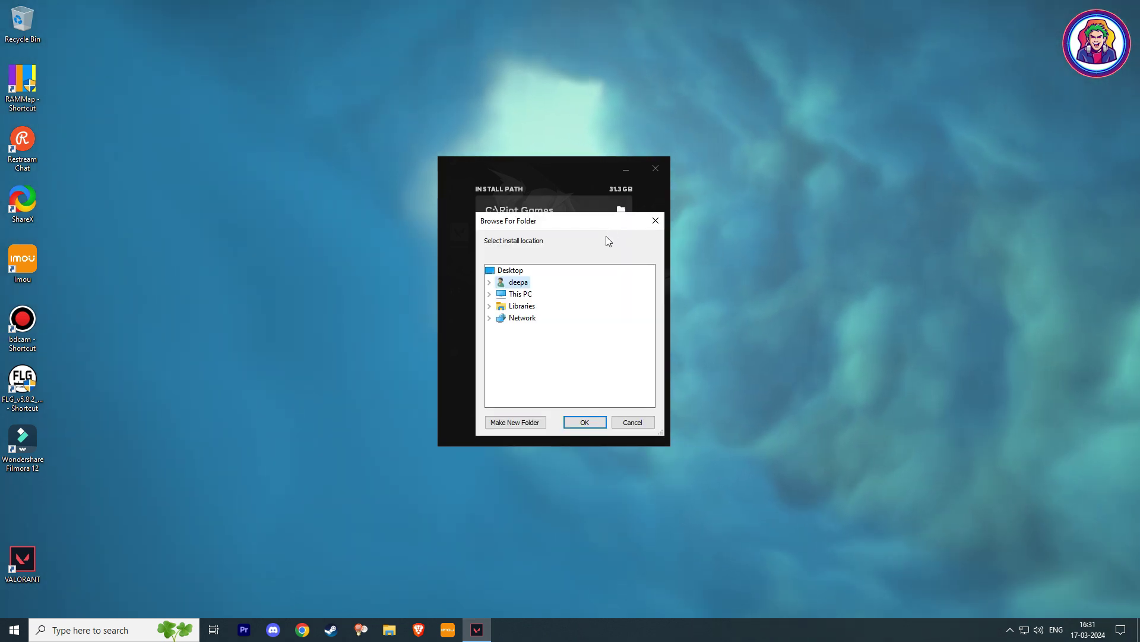
pyautogui.doubleClick(520, 294)
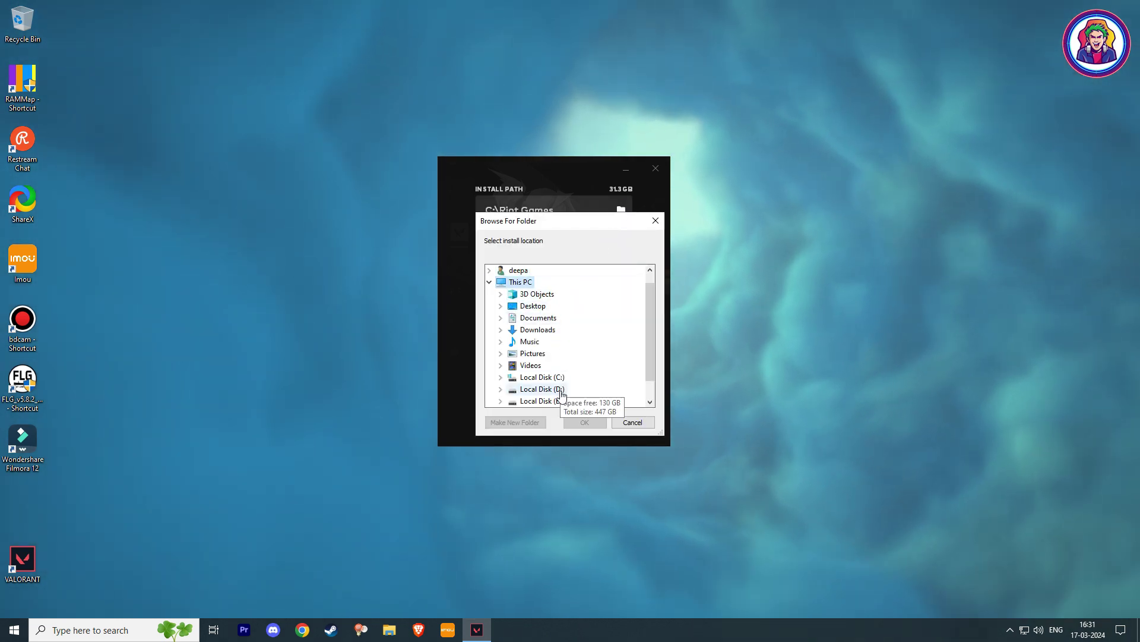